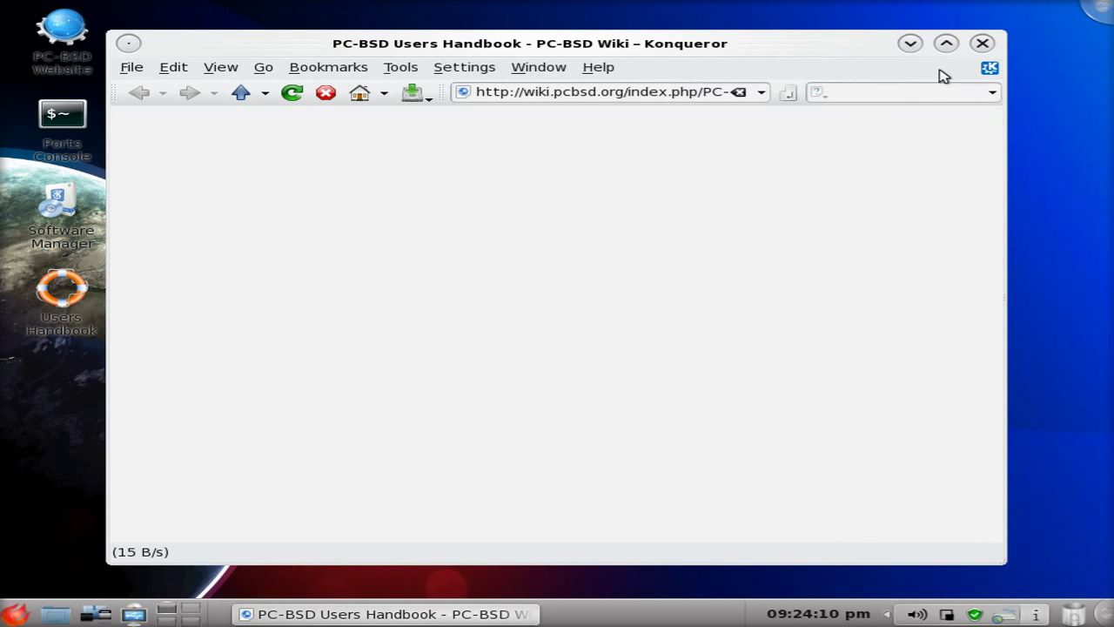
Step: Maximize Konqueror, scroll through the Users Handbook table of contents, then close the browser
click(946, 44)
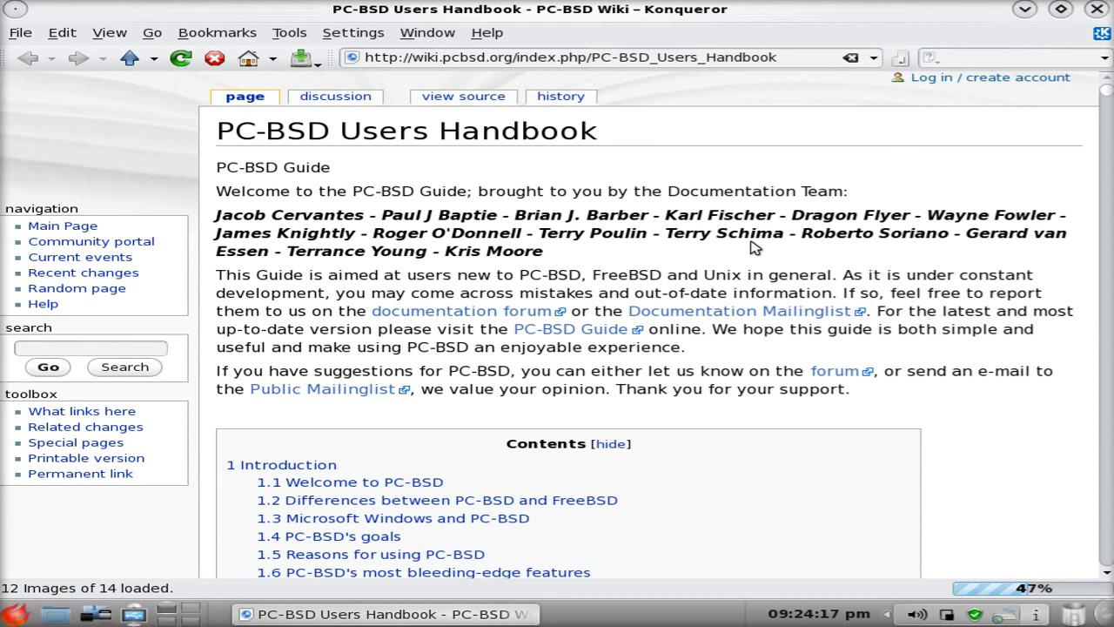
scroll(754, 246, down, 1)
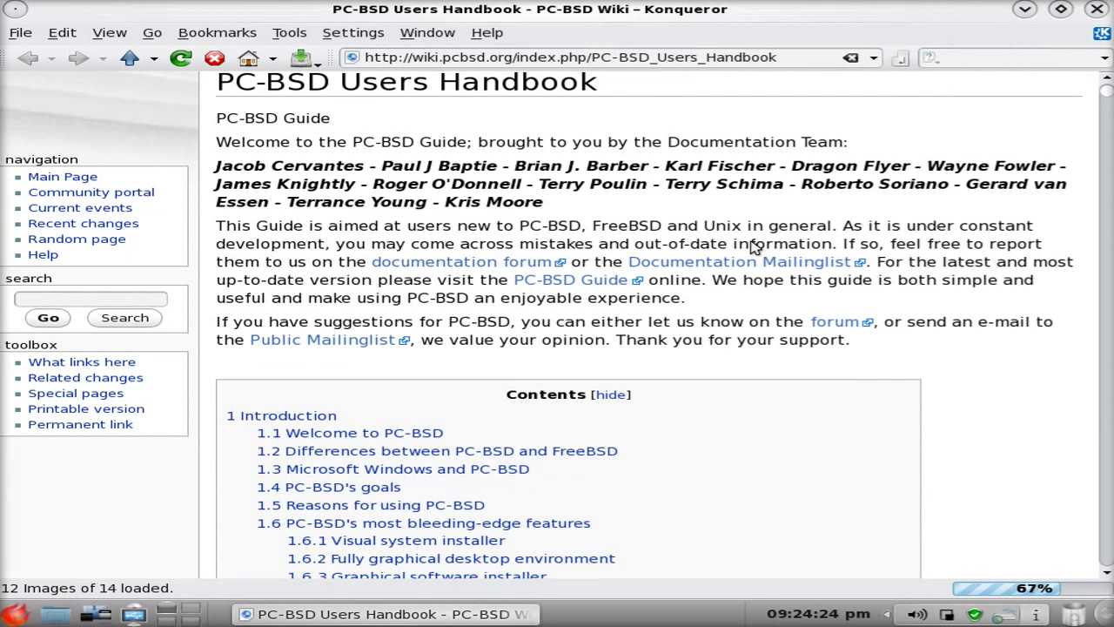
scroll(754, 246, down, 2)
scroll(753, 247, down, 2)
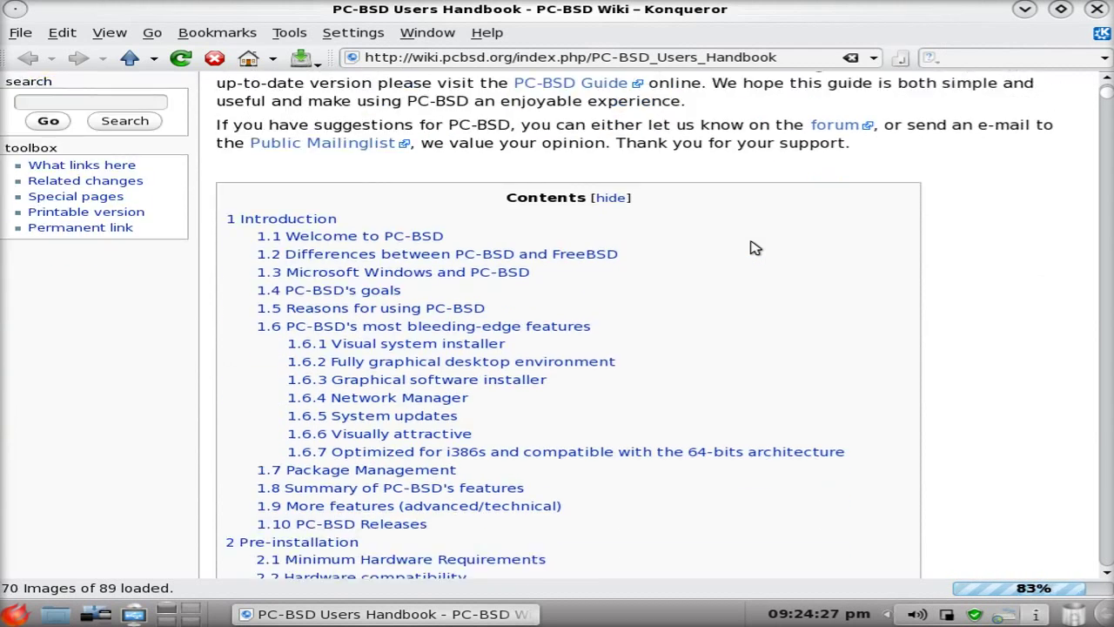
scroll(754, 247, down, 2)
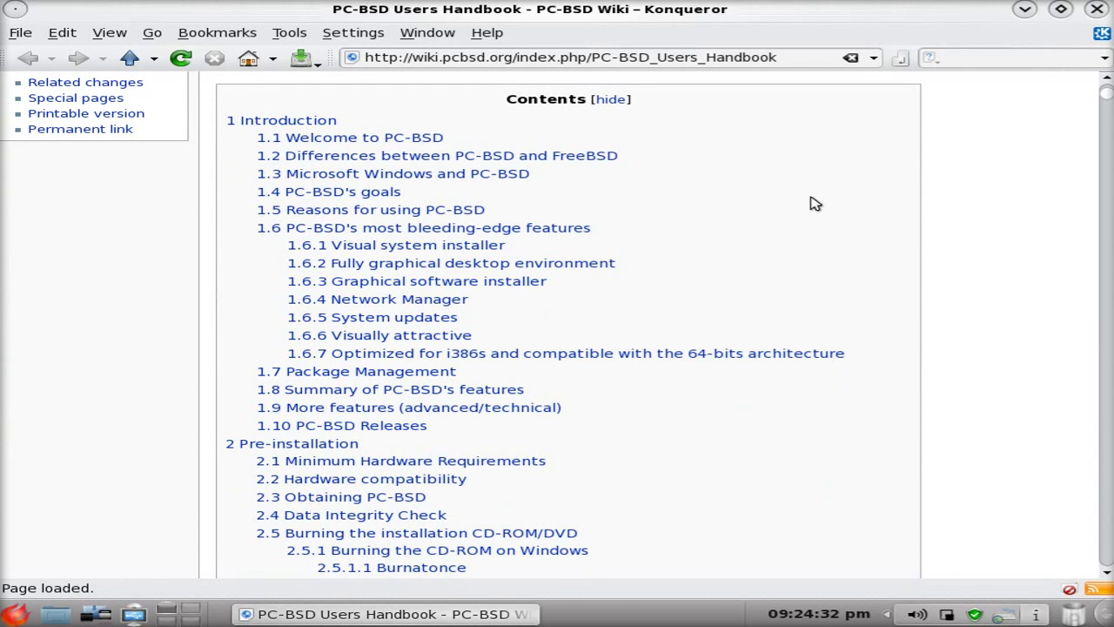
click(1096, 11)
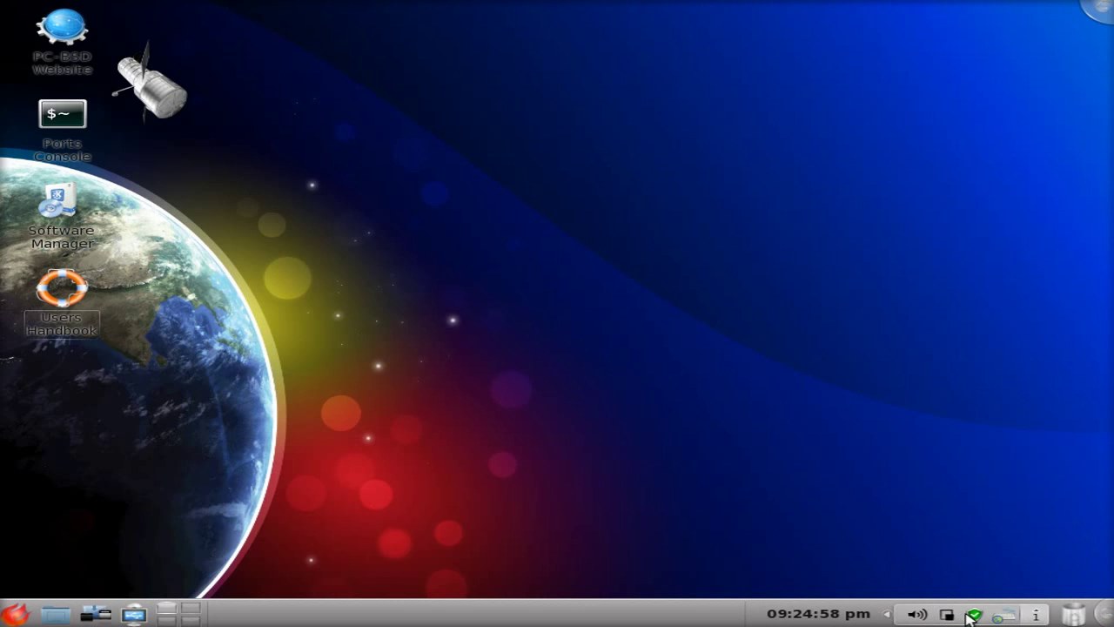
Step: Open the SystemUpdaterTray menu from the Update Manager tray icon
mouse_move(973, 615)
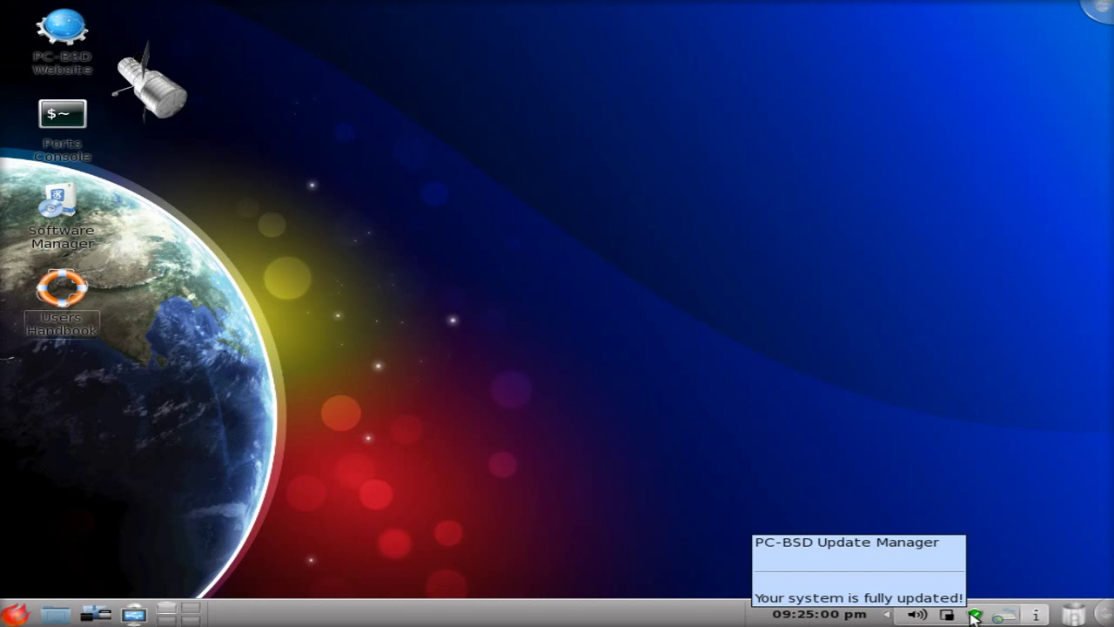
right_click(973, 616)
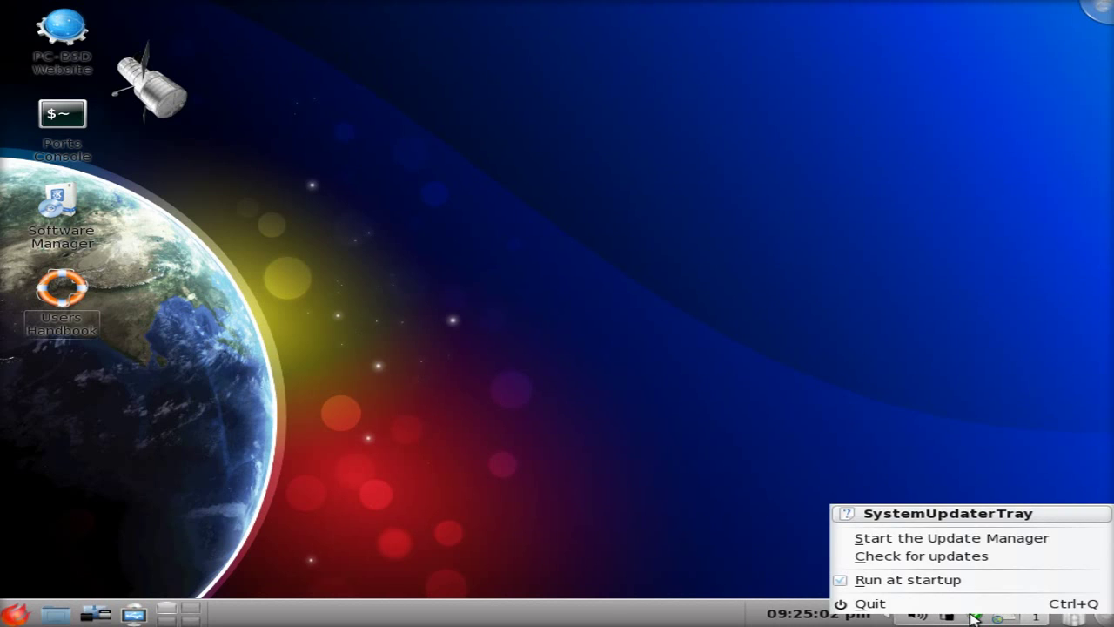
Step: Start the Update Manager as root by entering the root password
click(974, 541)
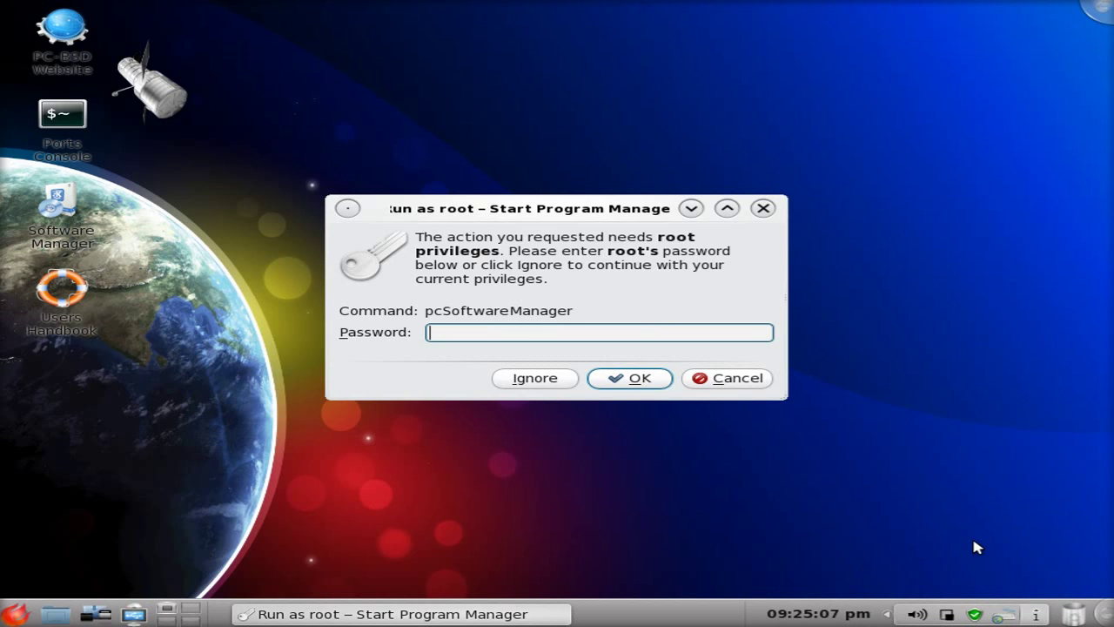
text(•••••••••)
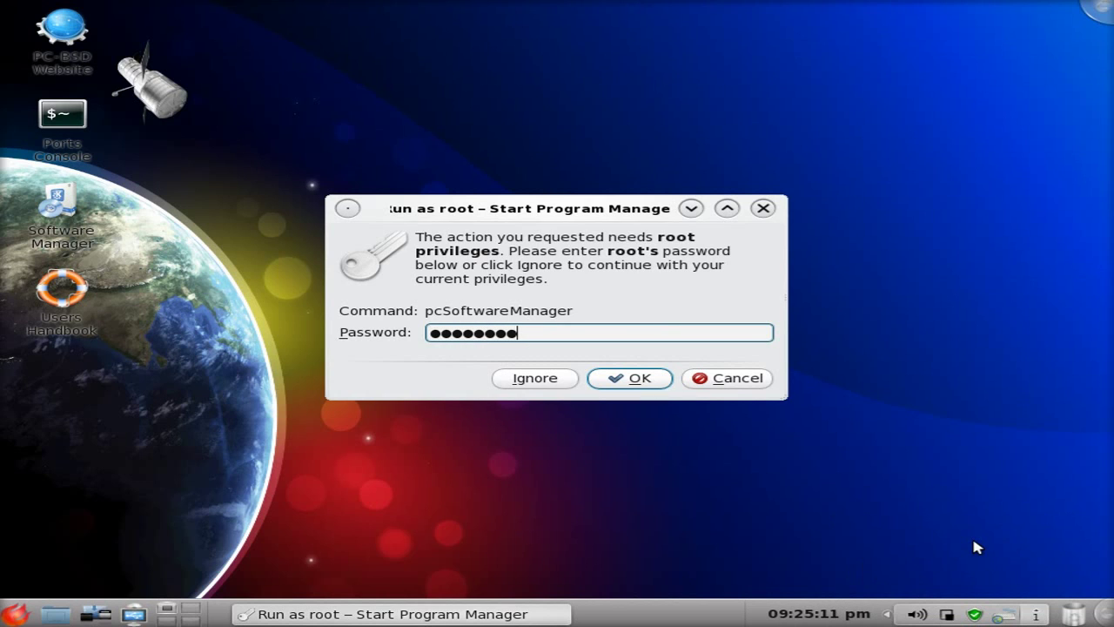
key(Return)
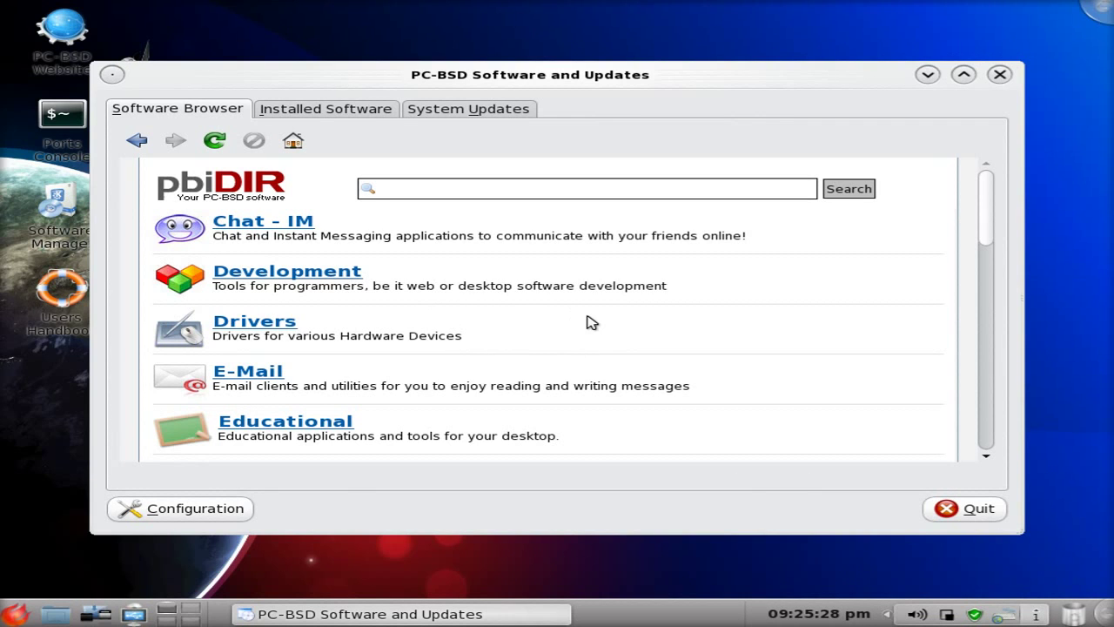
Step: Maximize Software and Updates, check System Updates and Installed Software, then return to Software Browser
click(964, 75)
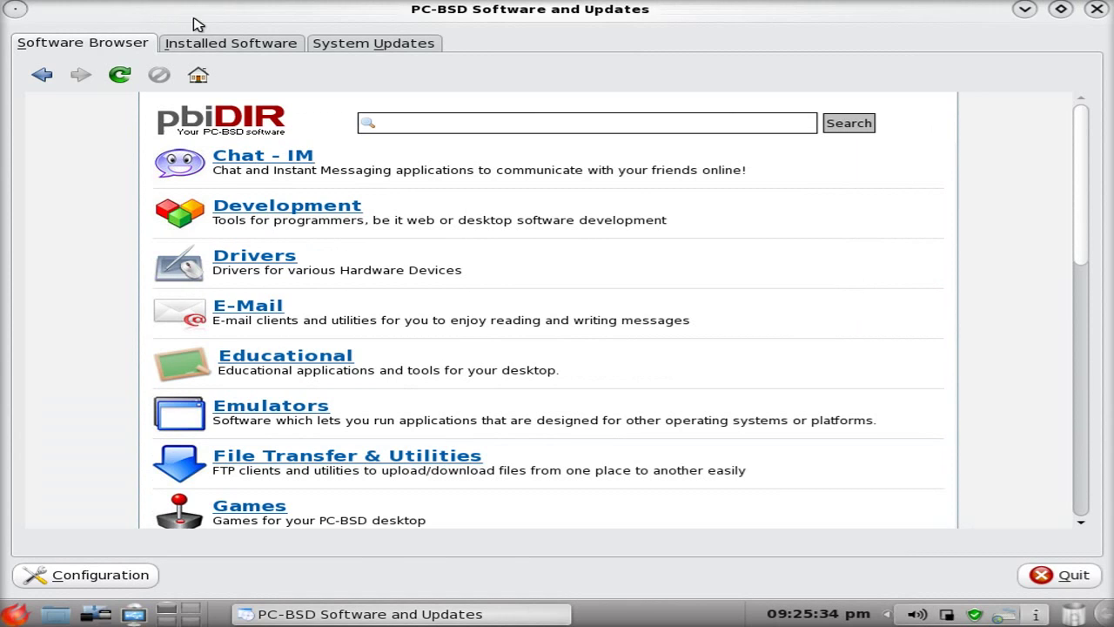
click(374, 48)
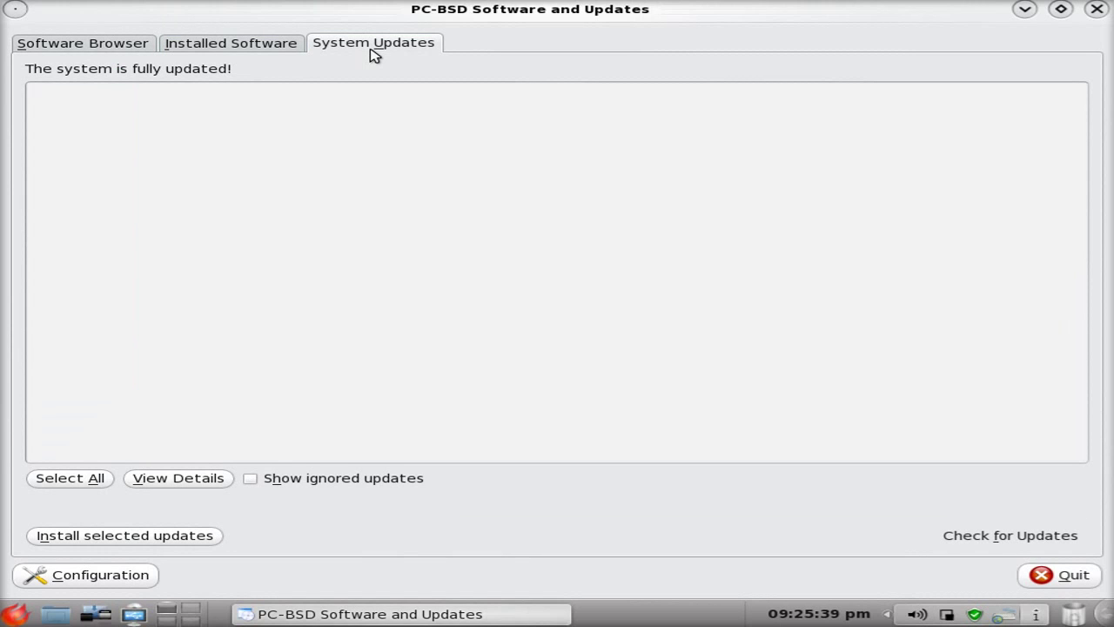
click(290, 55)
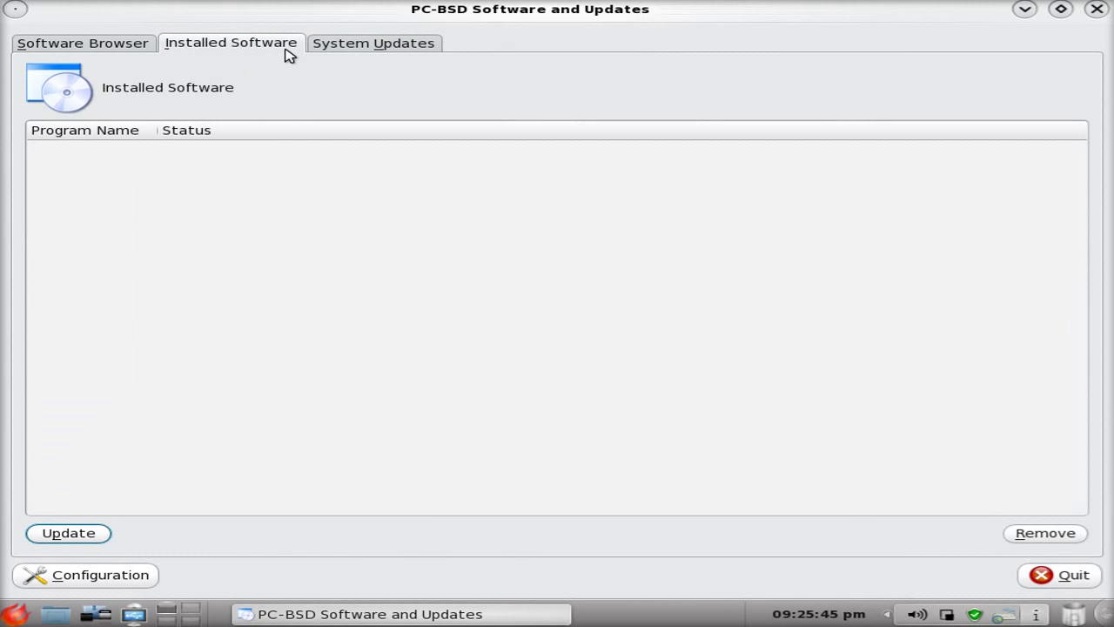
click(85, 54)
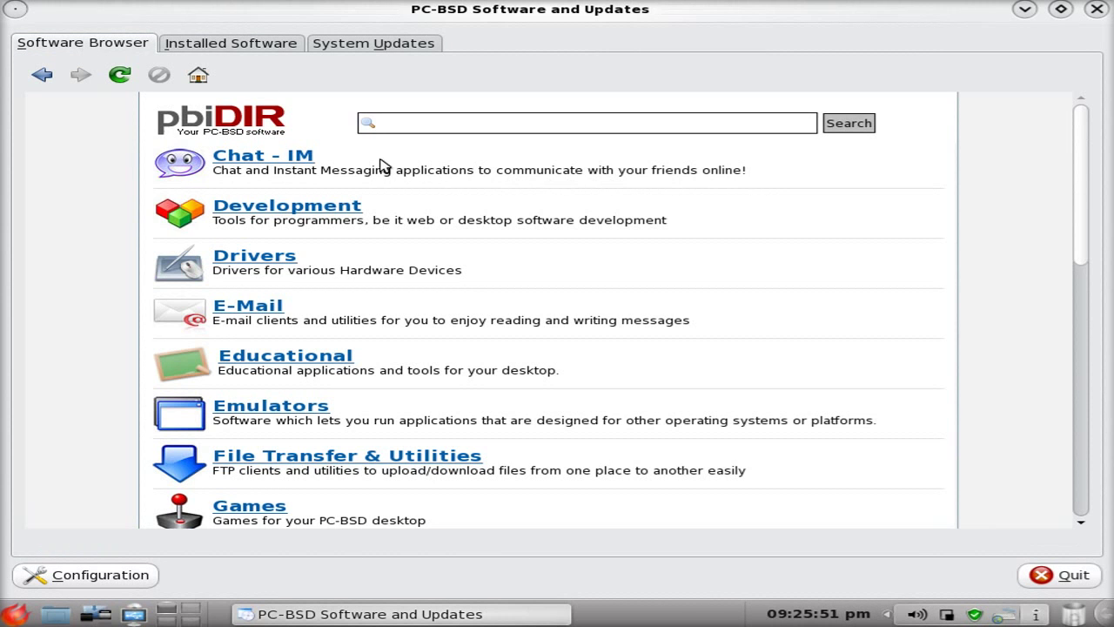
Step: Open the Chat - IM category and view the BitchX details page, then return to the list
click(283, 160)
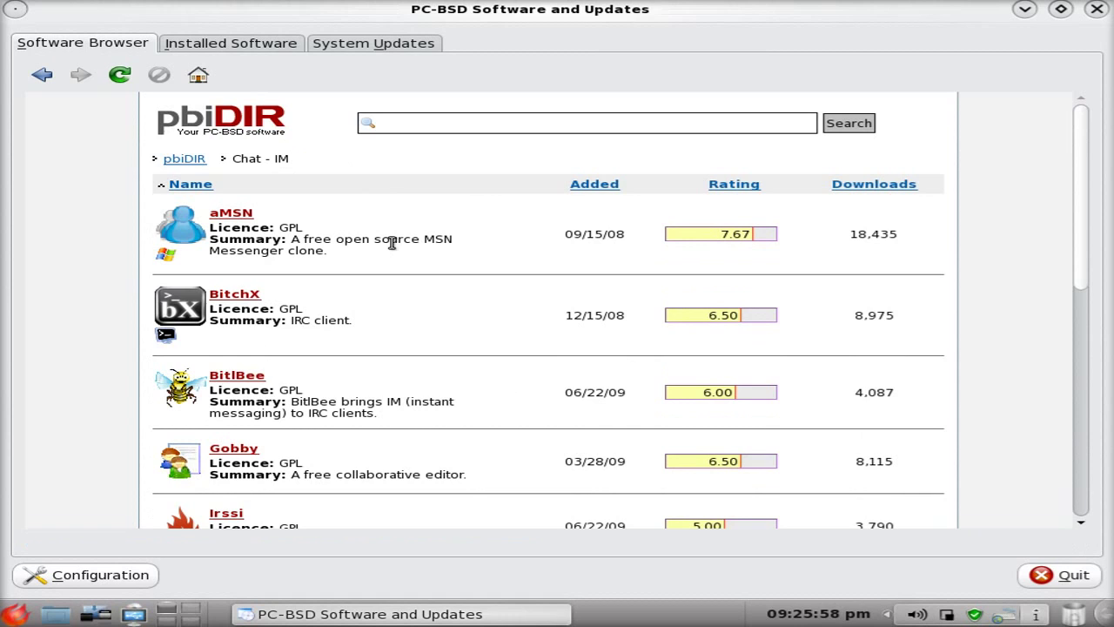
scroll(486, 298, down, 1)
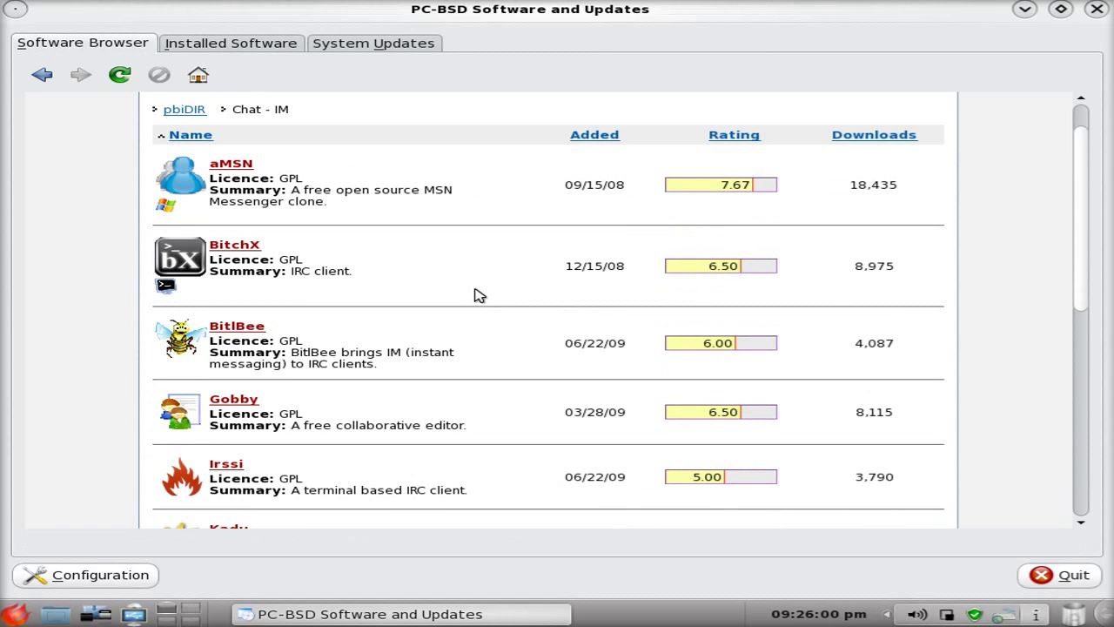
click(250, 246)
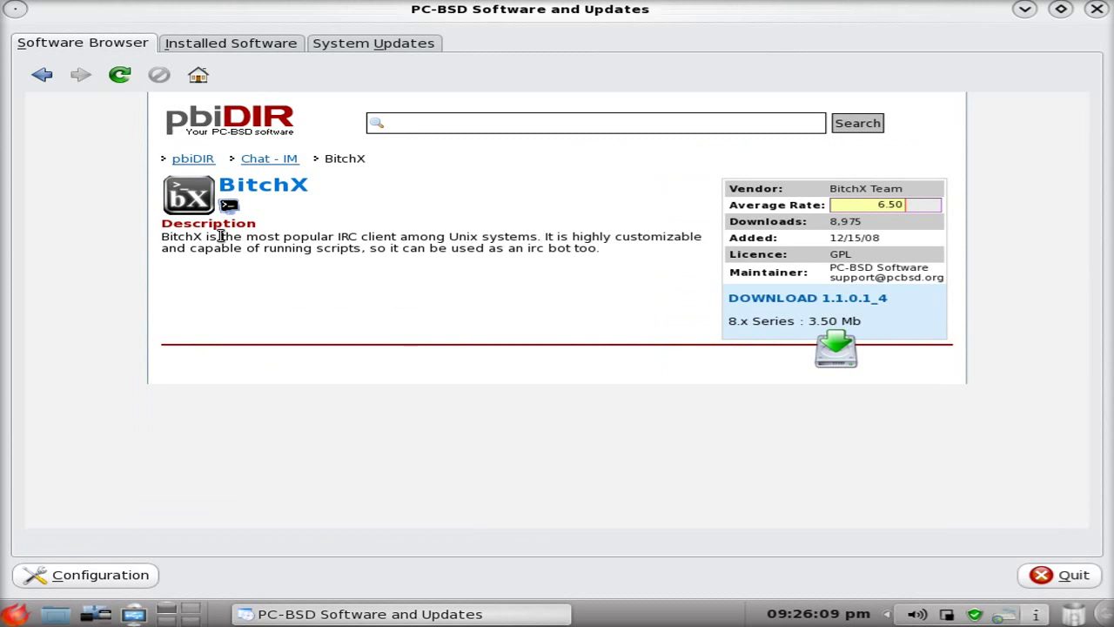
click(44, 77)
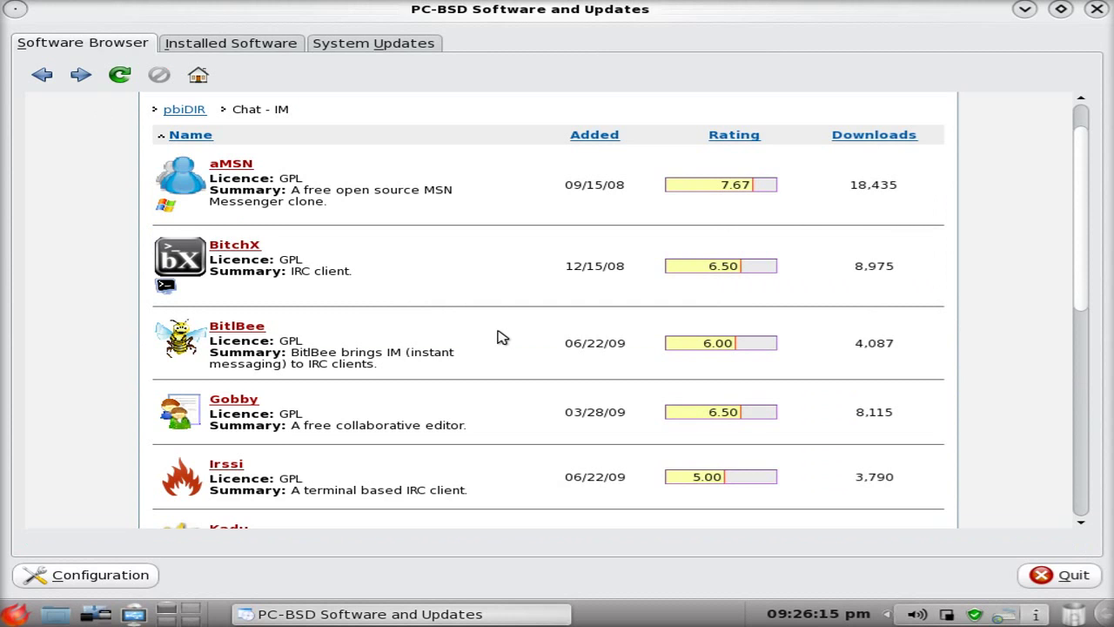
Step: Browse the Chat - IM list down to XChat and return to the pbiDIR categories
scroll(501, 338, down, 1)
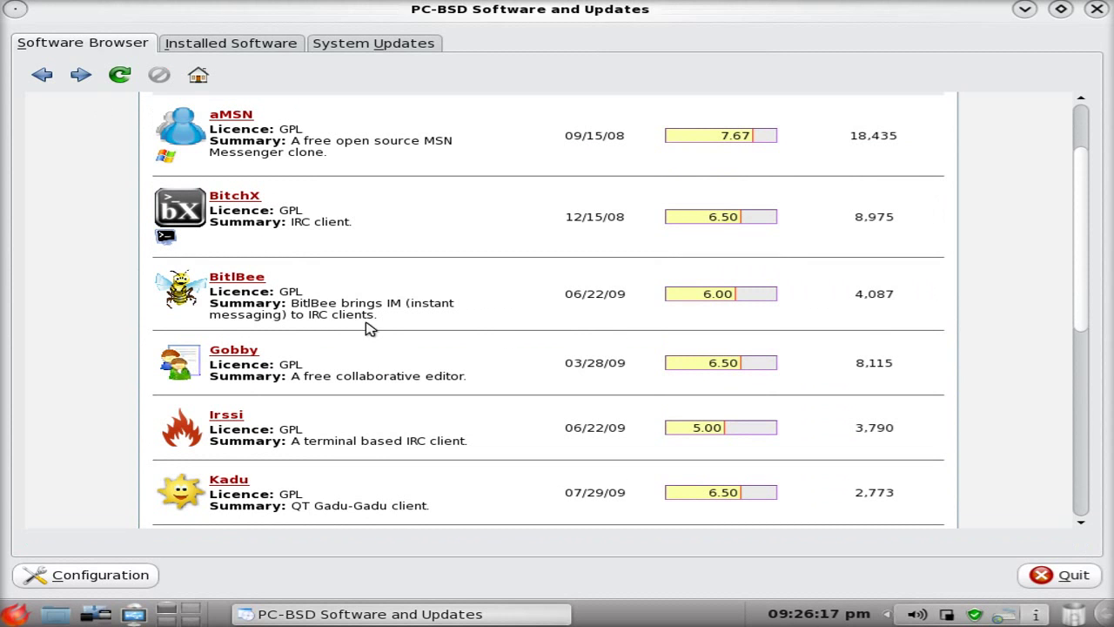
scroll(493, 359, down, 2)
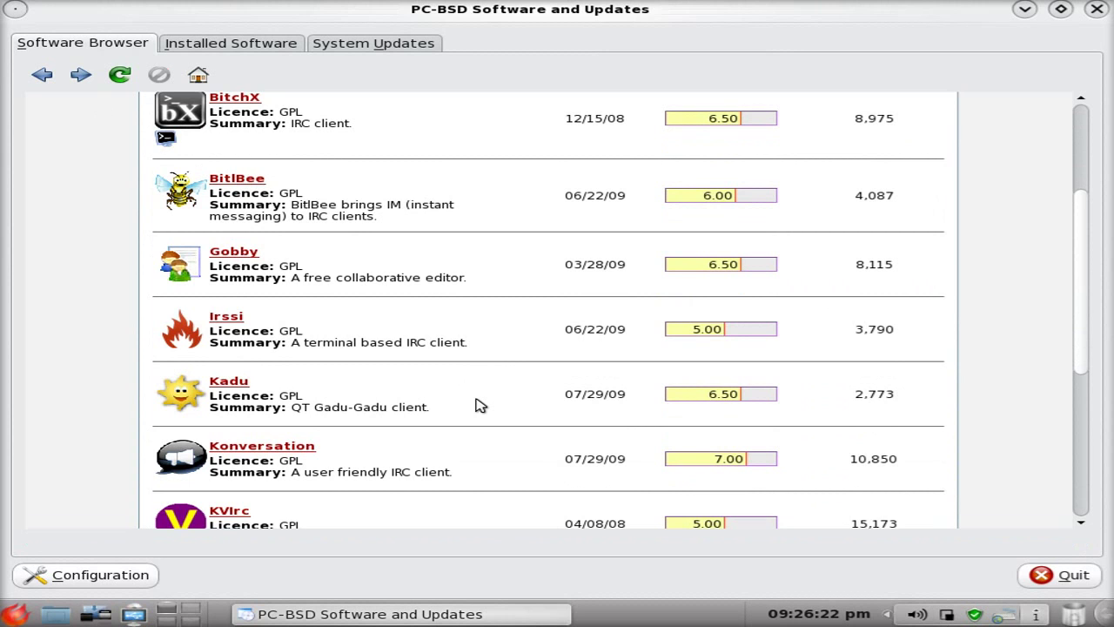
scroll(479, 405, down, 1)
scroll(480, 405, down, 1)
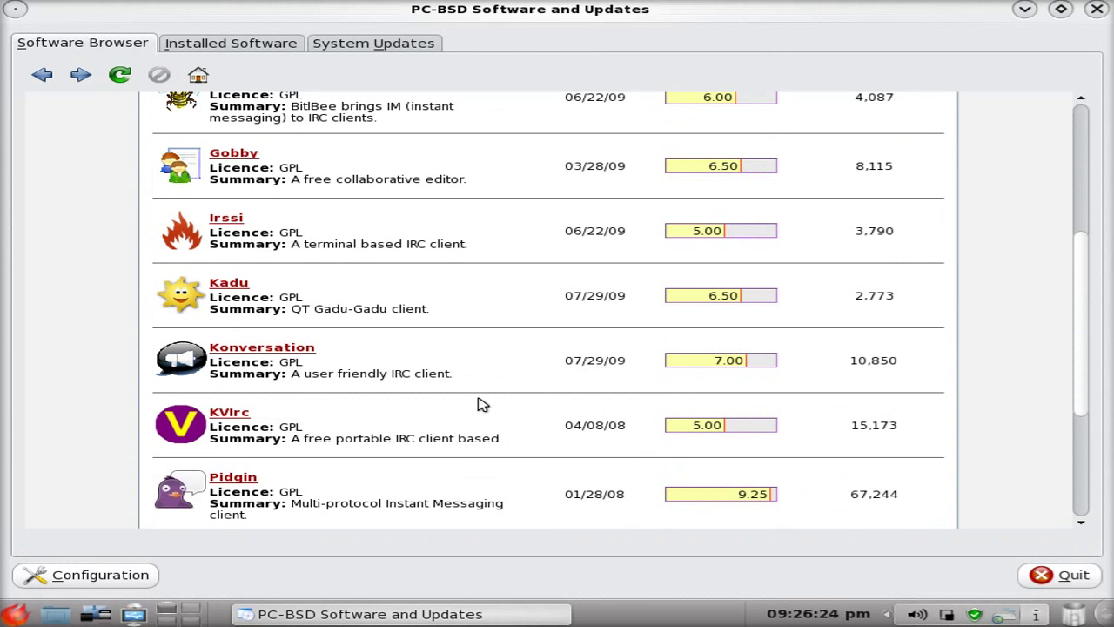
scroll(489, 403, down, 2)
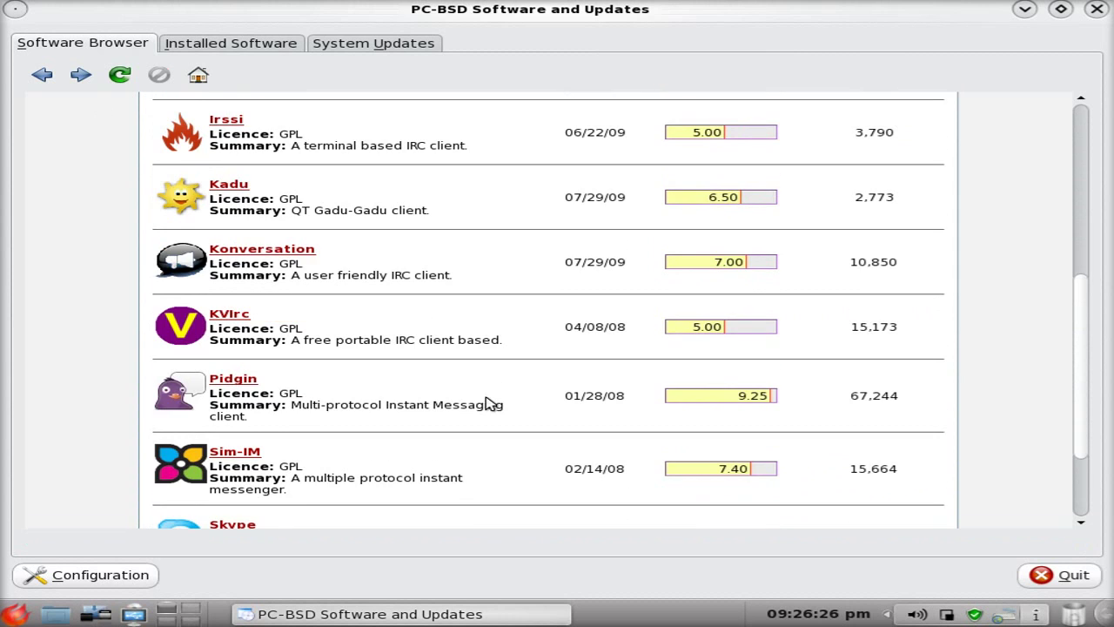
scroll(496, 437, down, 1)
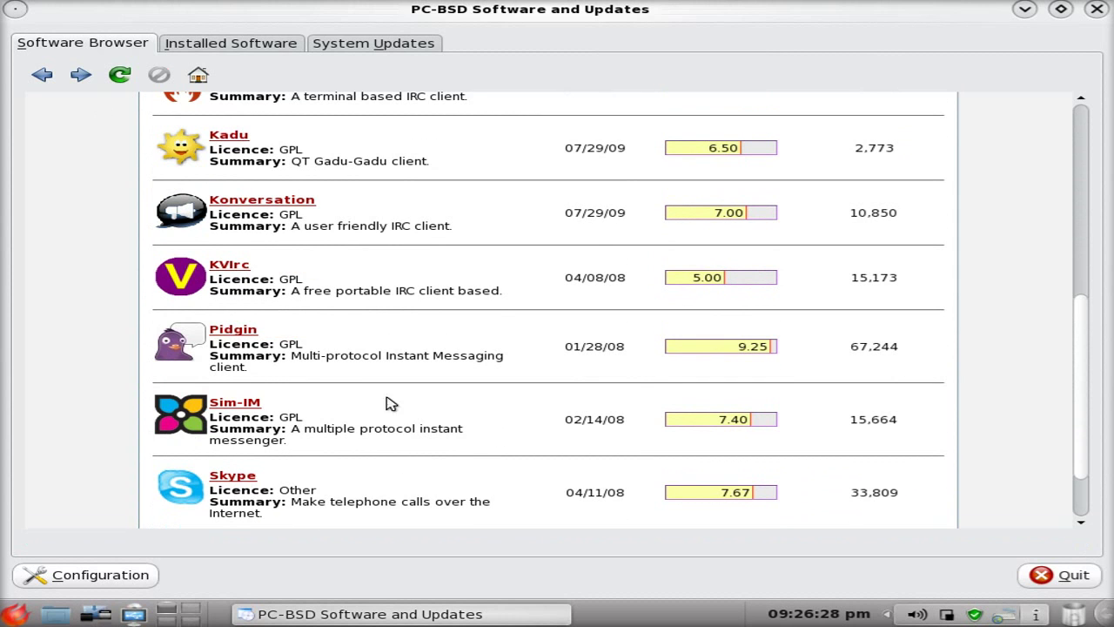
scroll(465, 410, down, 1)
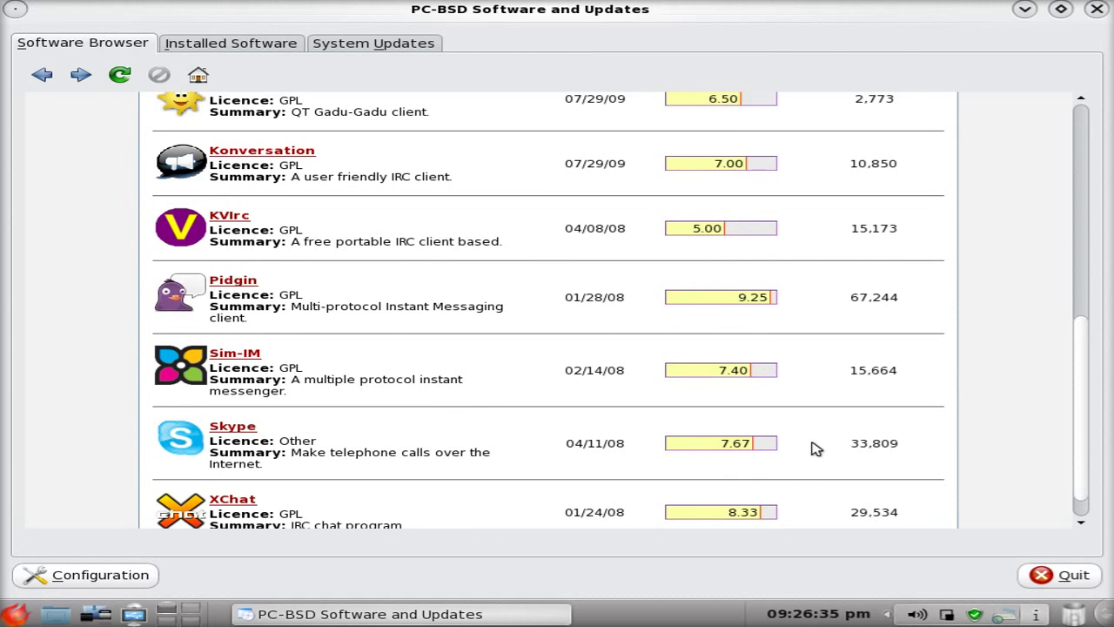
scroll(542, 448, down, 1)
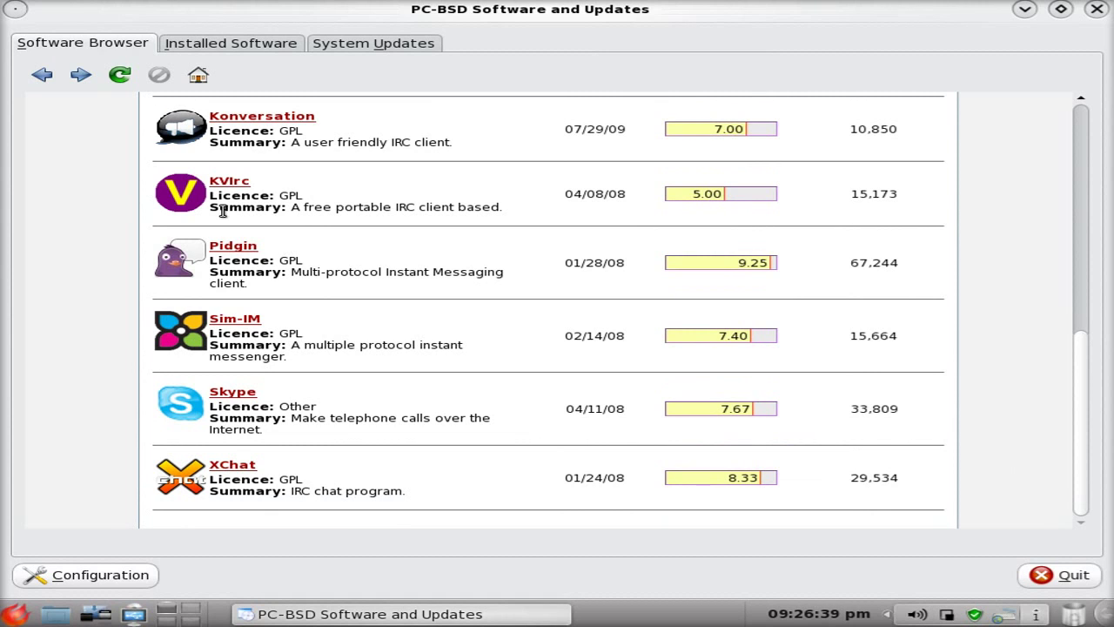
click(43, 76)
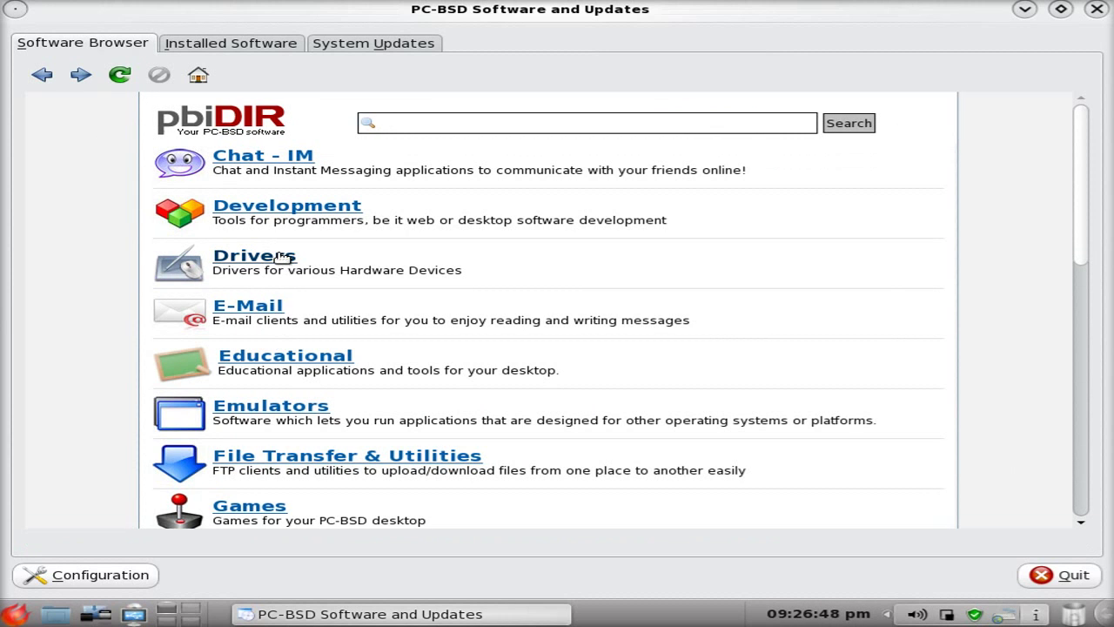
click(283, 257)
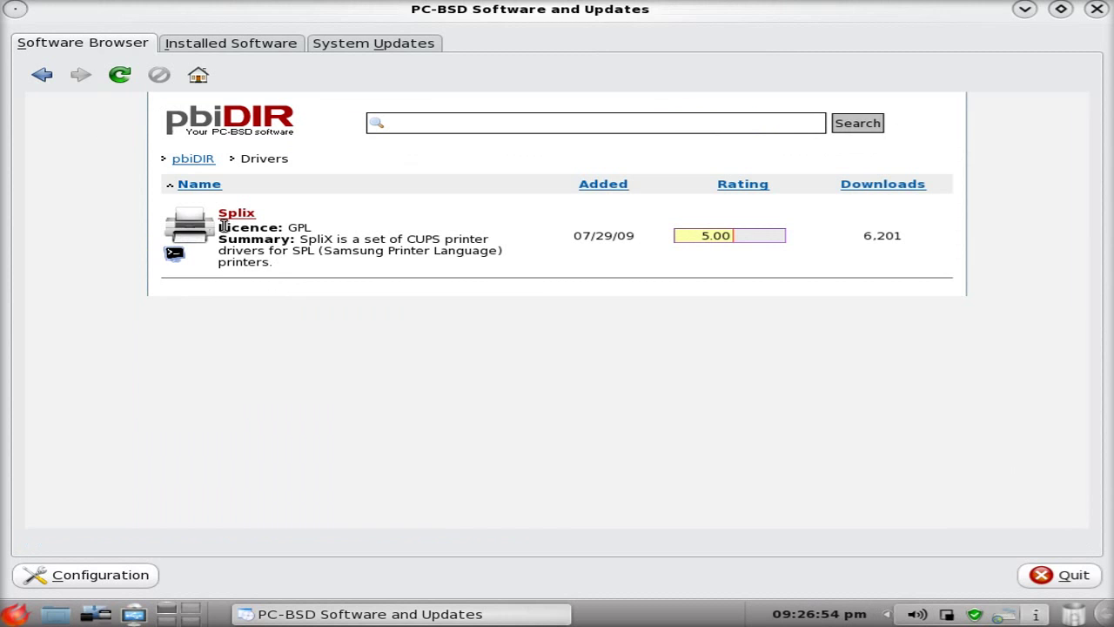
click(41, 77)
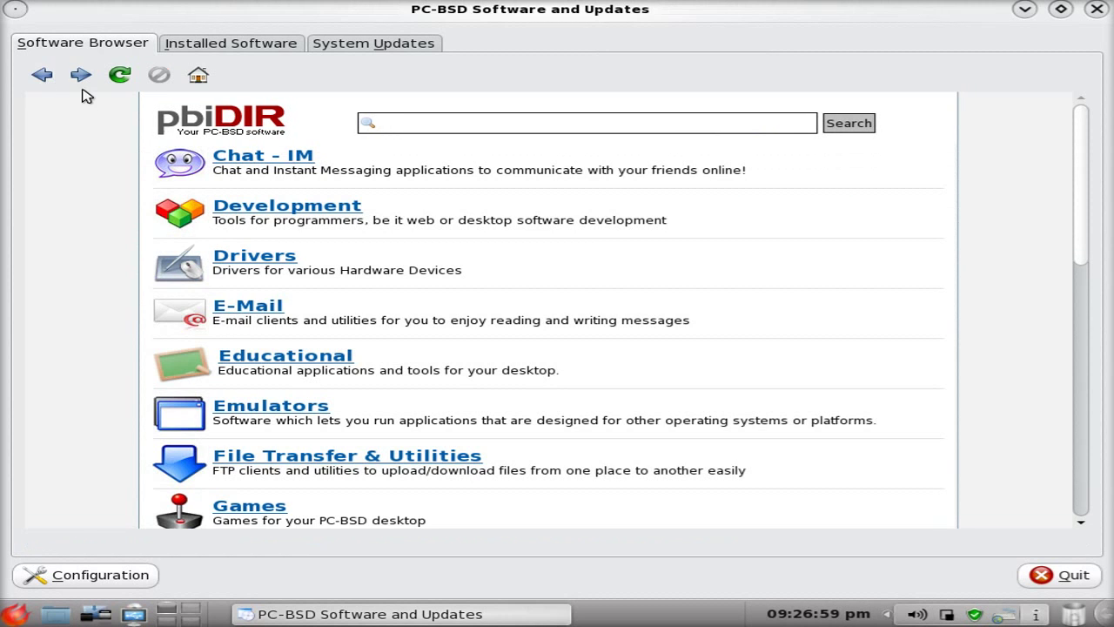
scroll(557, 296, down, 1)
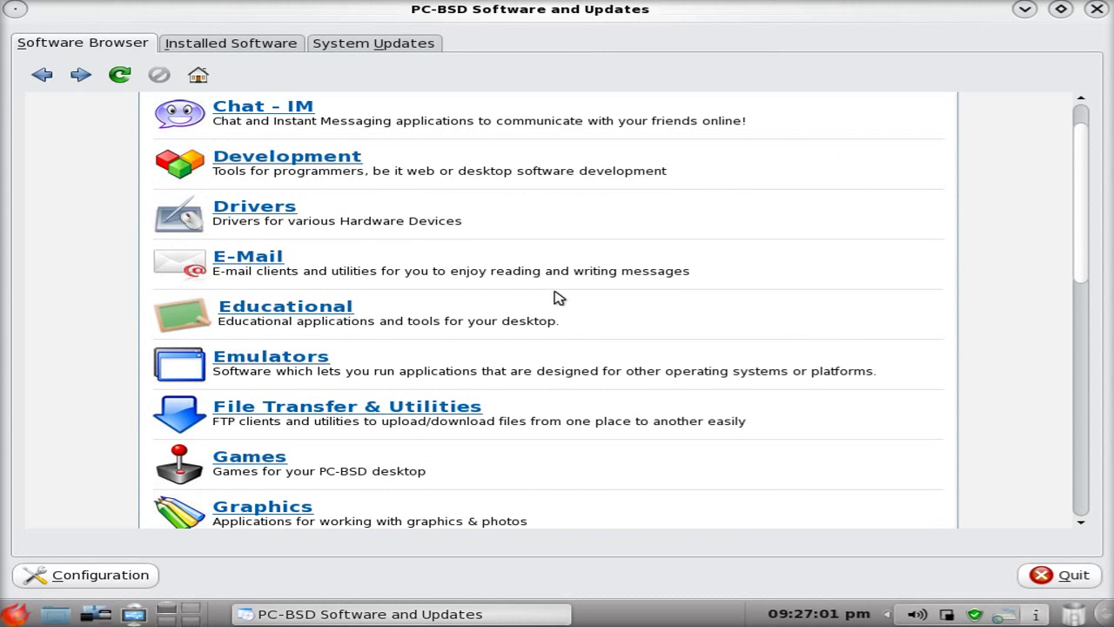
scroll(559, 297, down, 1)
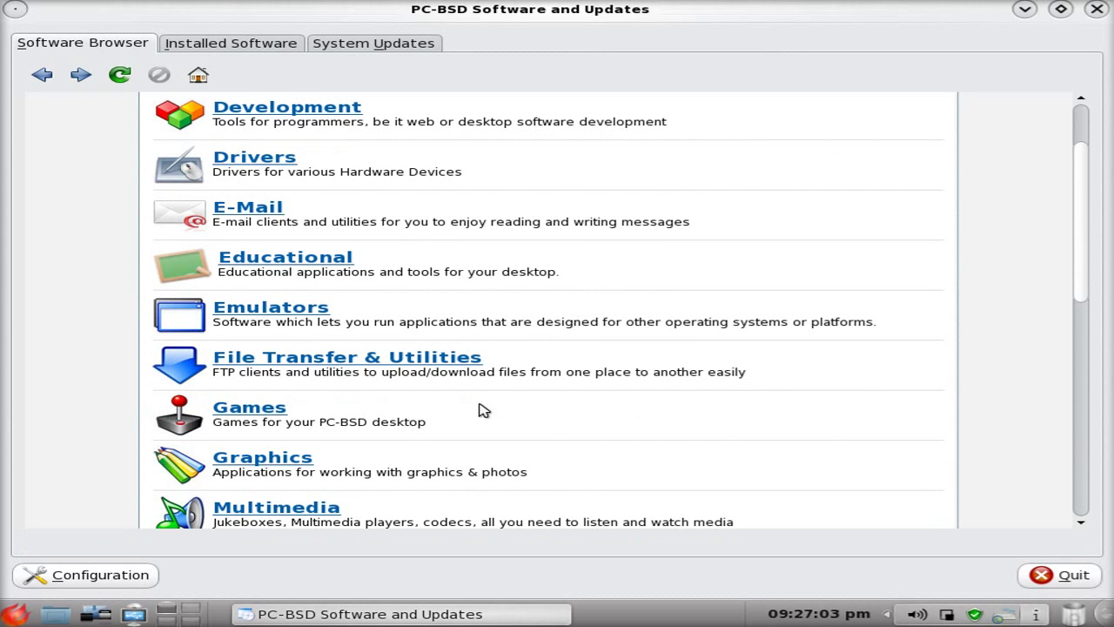
Step: Open the Games category and browse its first page from Americas Army down to Glest
click(283, 411)
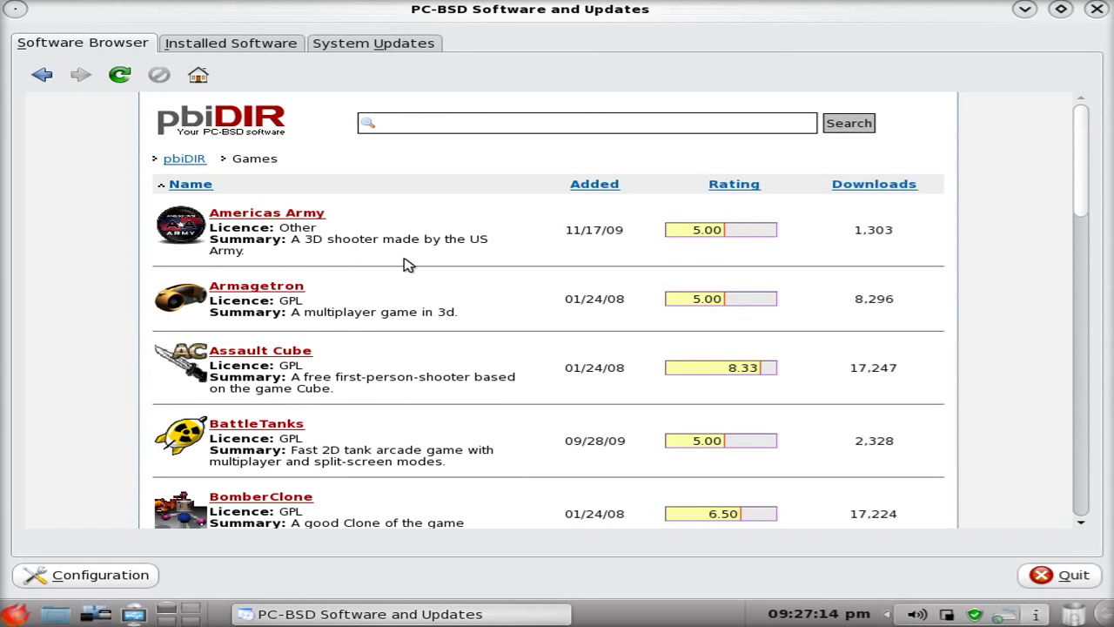
scroll(472, 283, down, 1)
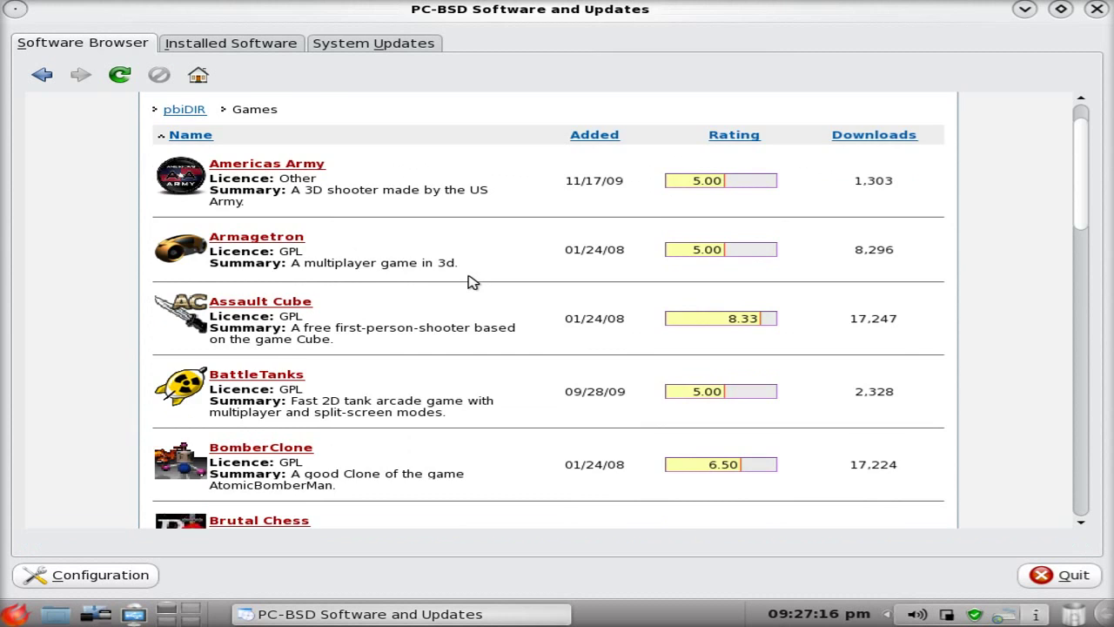
scroll(473, 282, down, 2)
scroll(472, 282, down, 1)
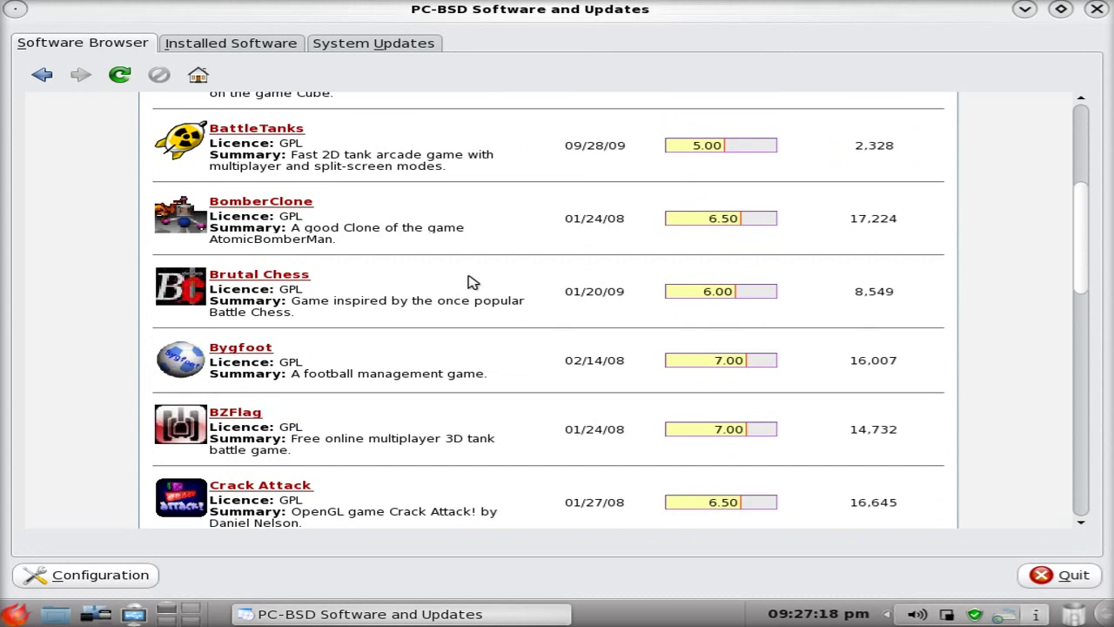
scroll(472, 282, down, 3)
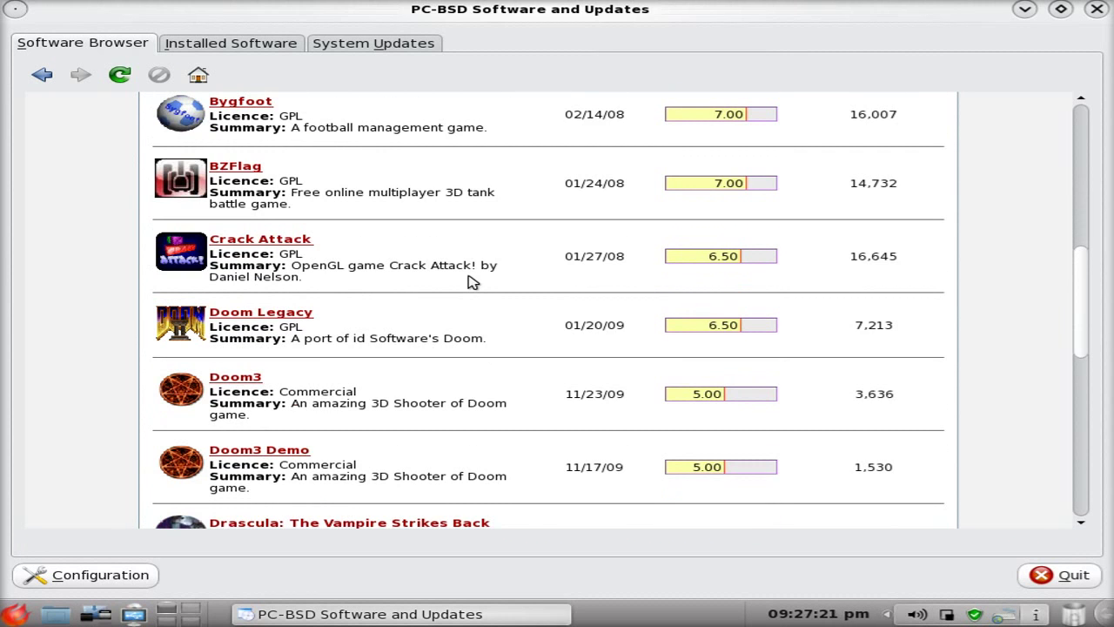
scroll(472, 282, down, 2)
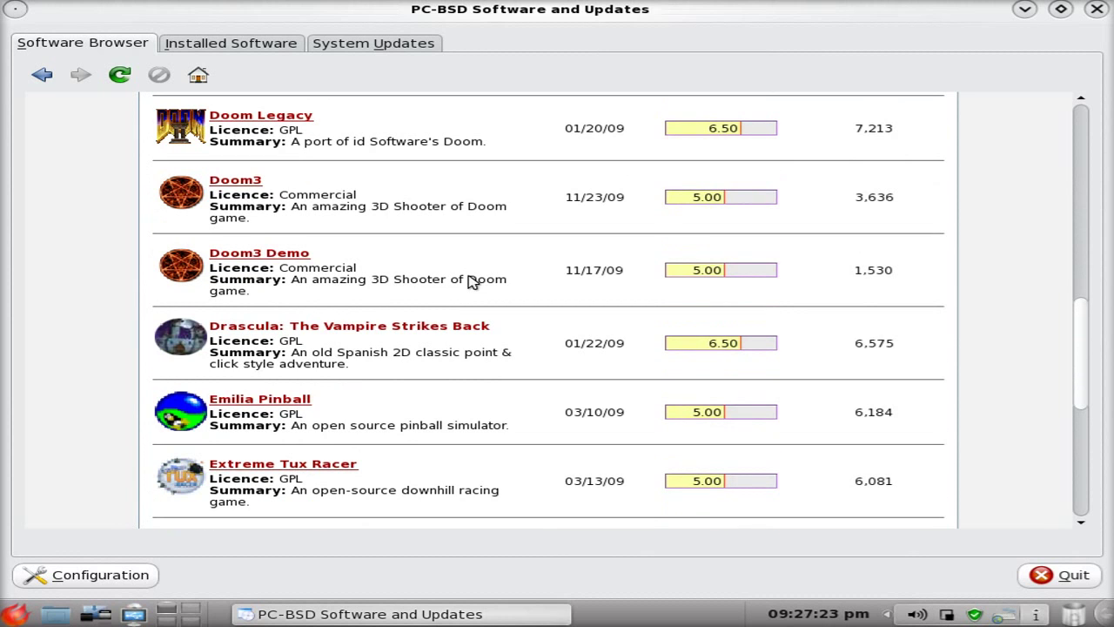
scroll(472, 282, down, 2)
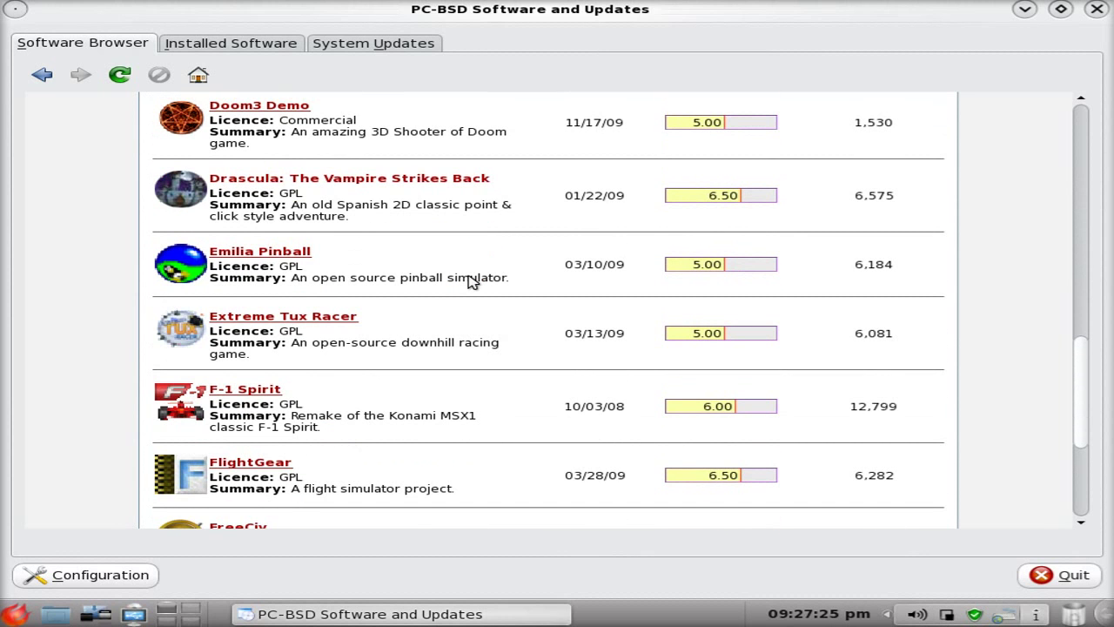
scroll(473, 282, down, 2)
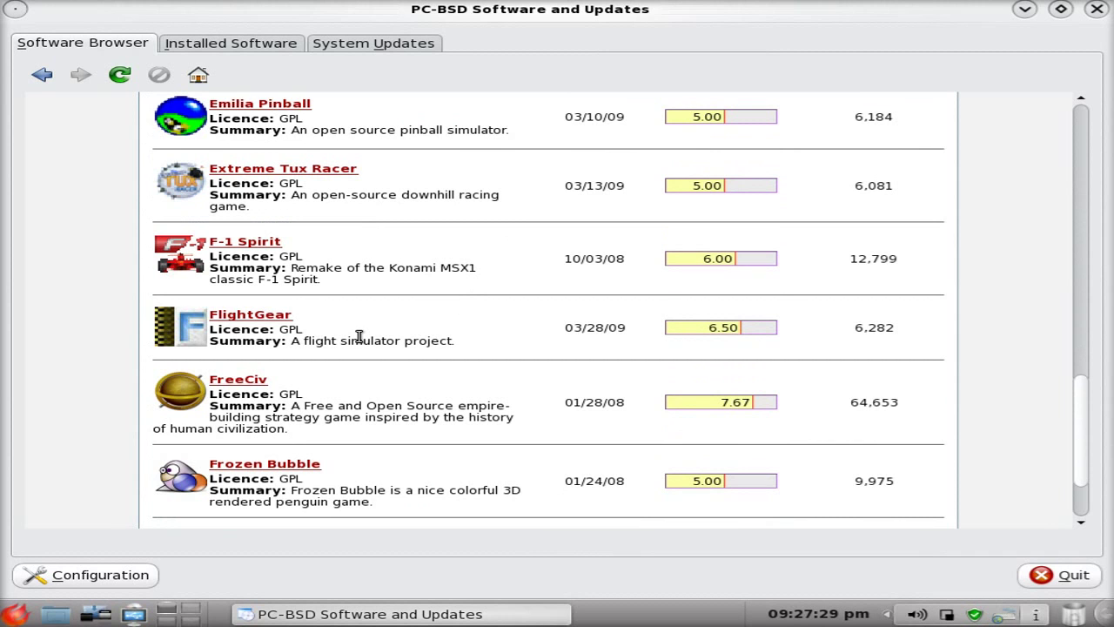
scroll(358, 336, down, 2)
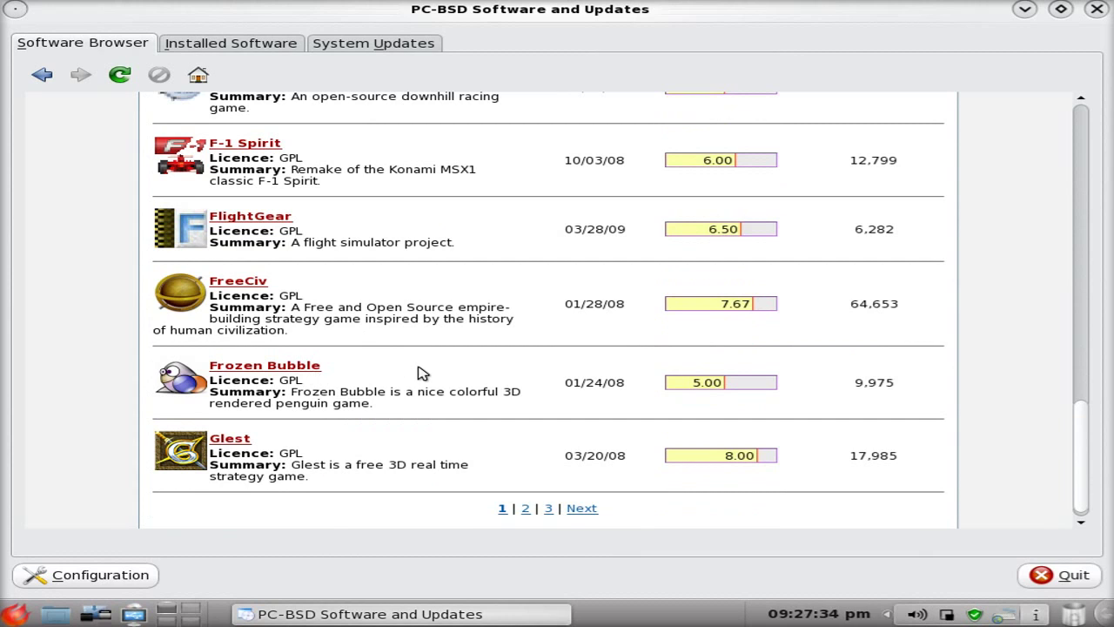
scroll(420, 373, down, 1)
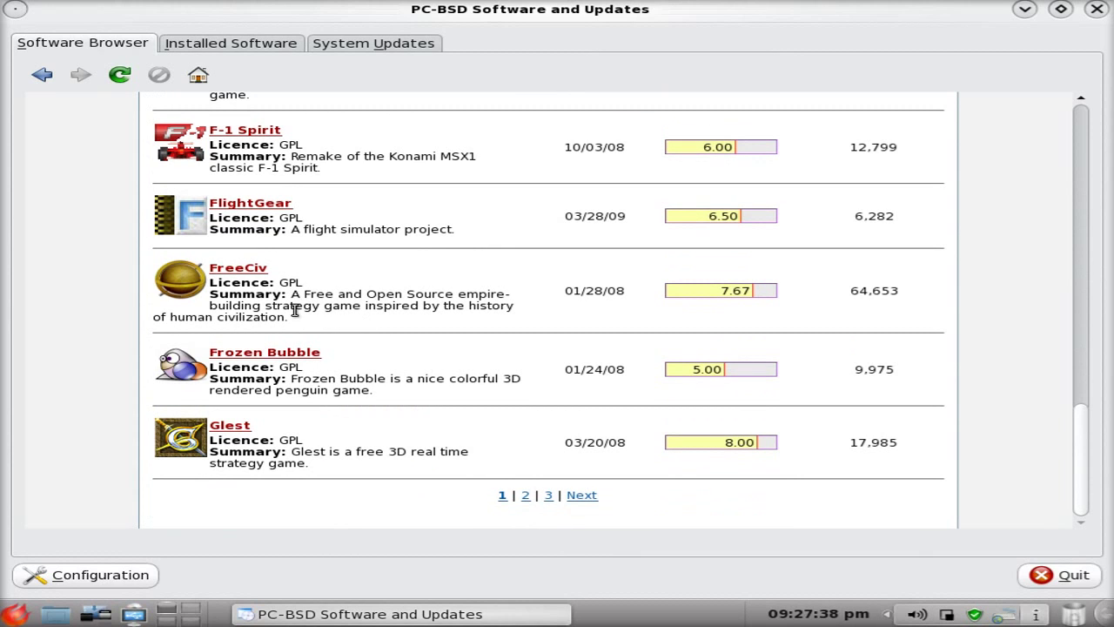
Step: Go back to the categories, open Multimedia, and view the aTunes details page
click(53, 75)
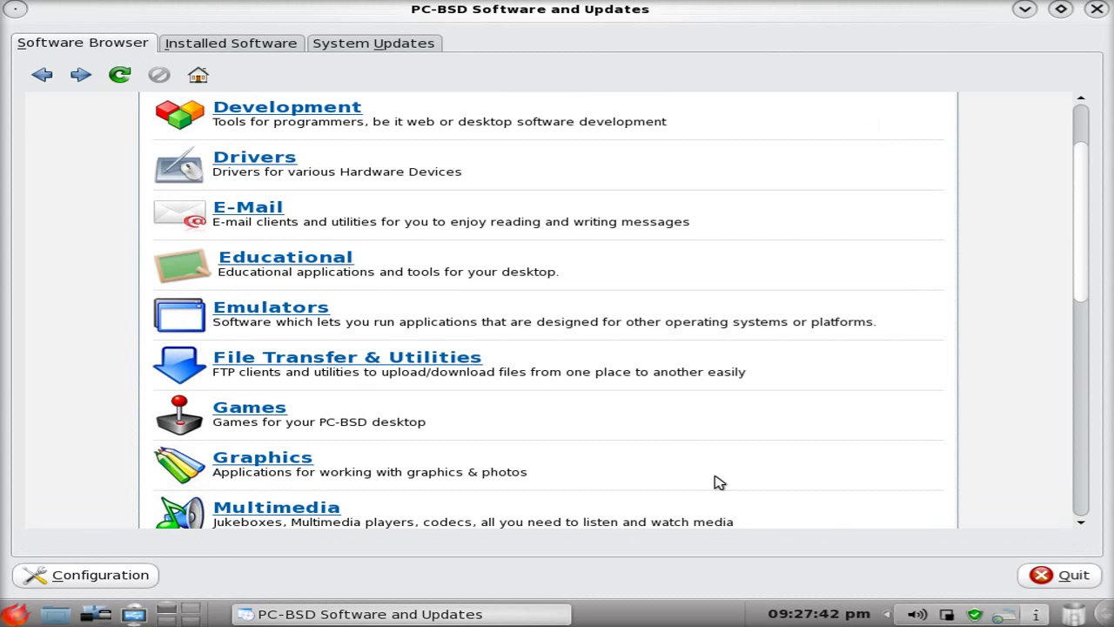
scroll(739, 443, down, 2)
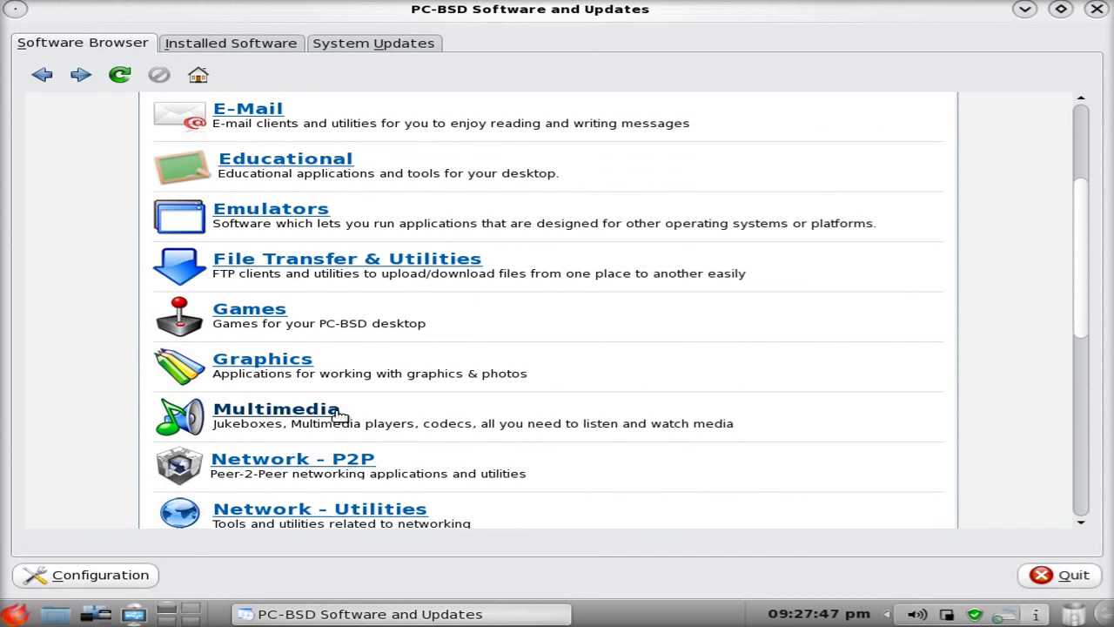
click(338, 413)
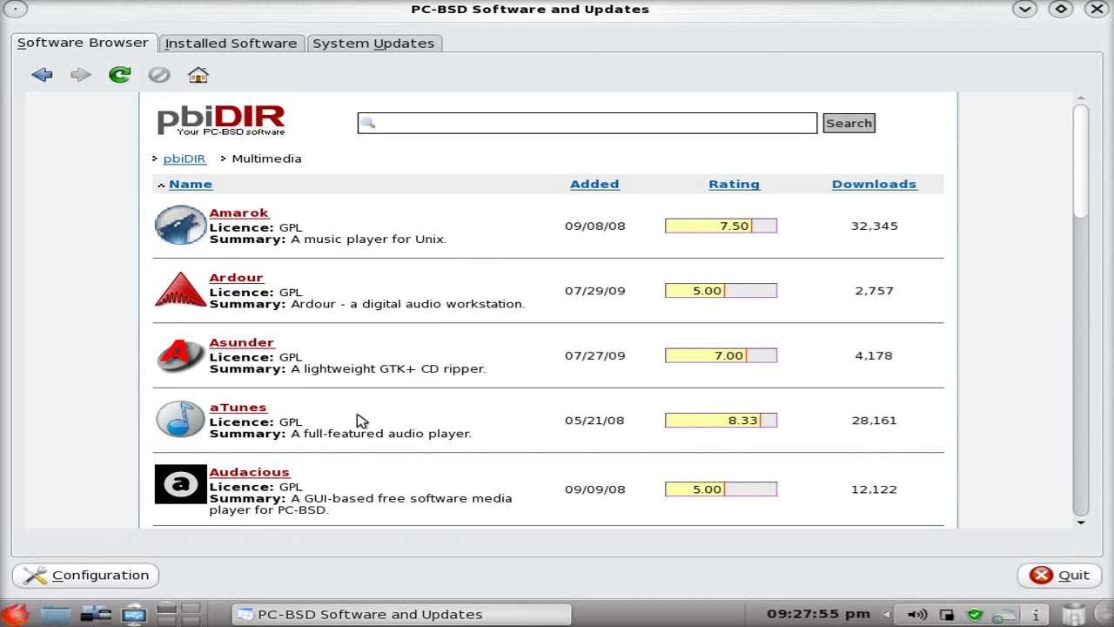
click(241, 408)
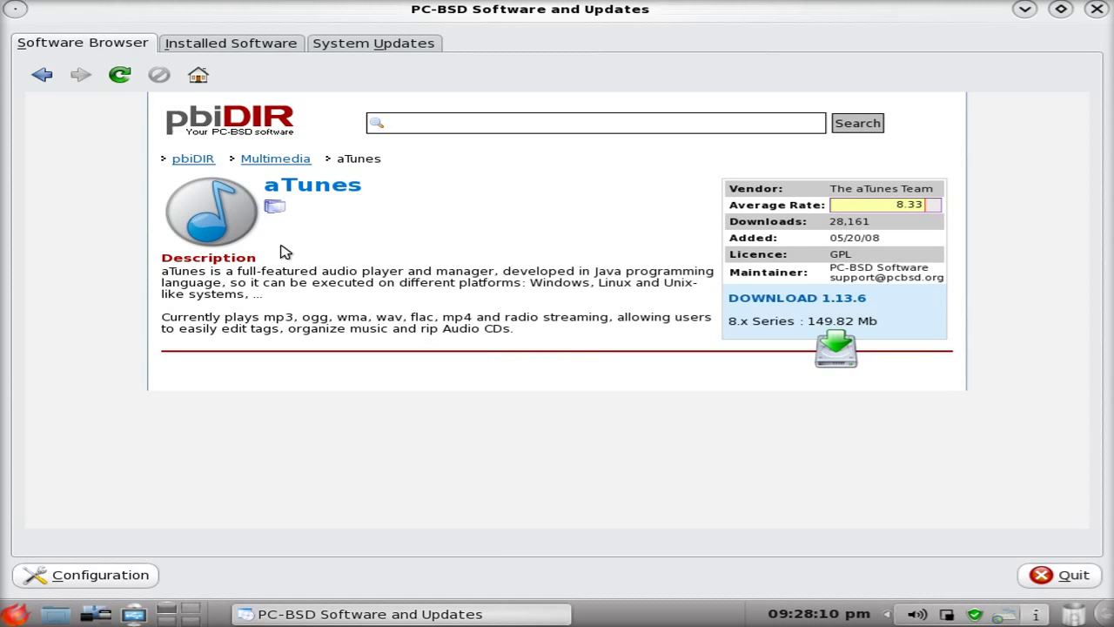
click(43, 77)
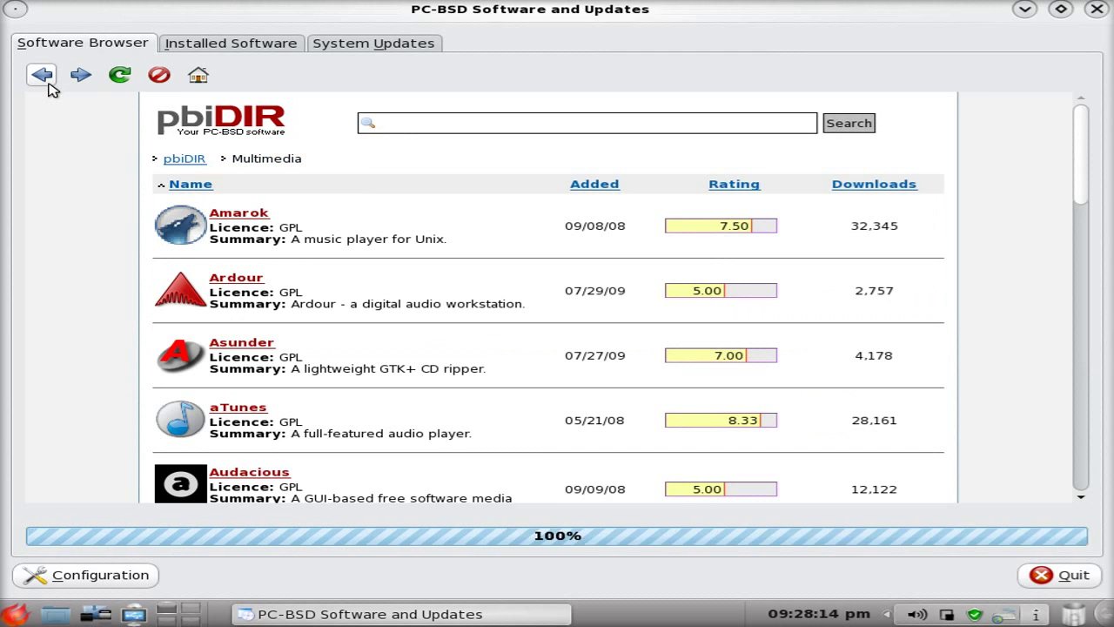
Step: Browse the Multimedia list down to Last.fm, then return to the pbiDIR category page
scroll(512, 349, down, 3)
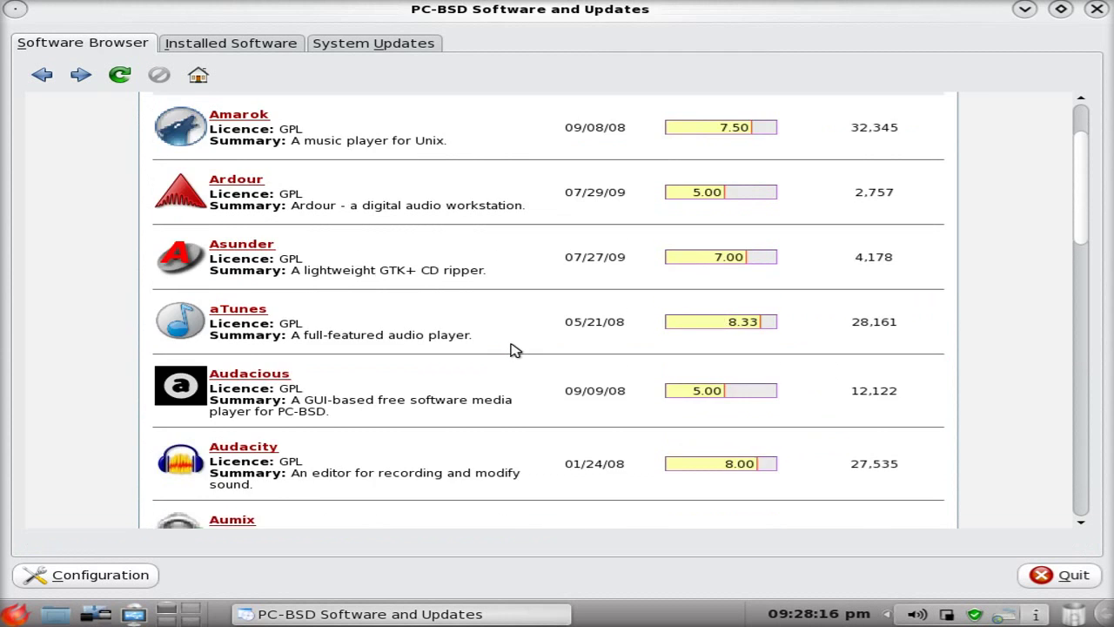
scroll(513, 350, down, 4)
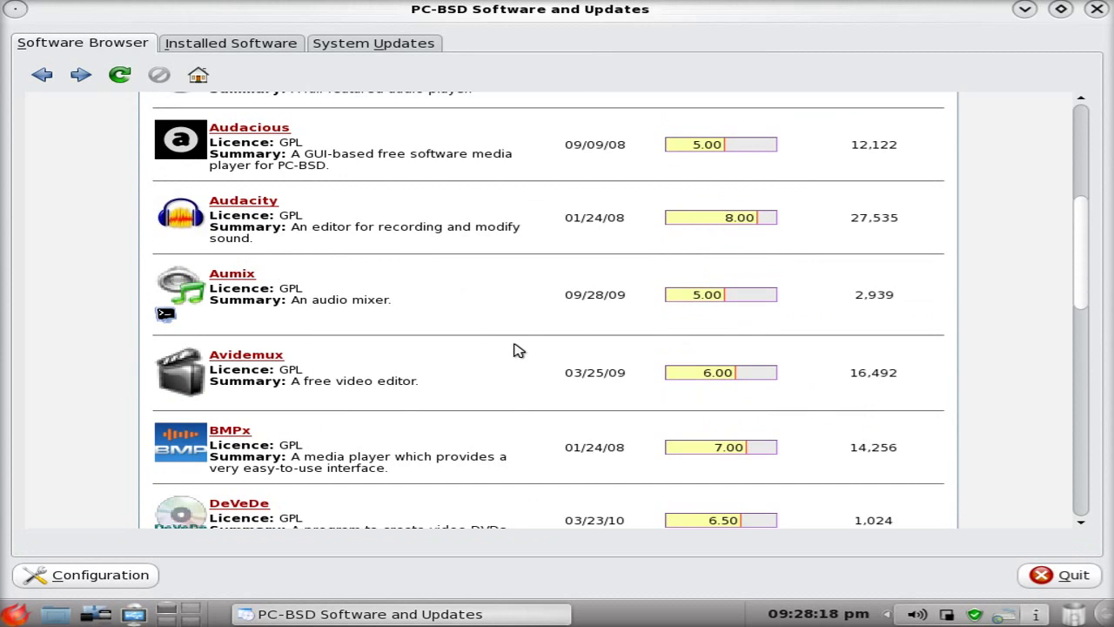
scroll(475, 383, down, 3)
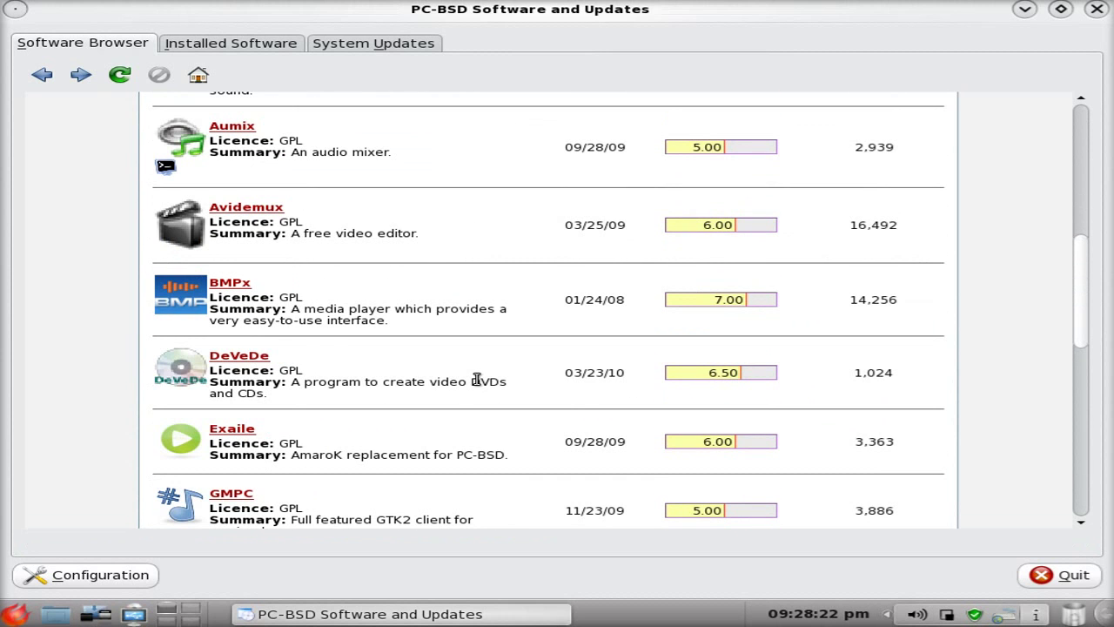
scroll(481, 382, down, 3)
scroll(486, 384, down, 4)
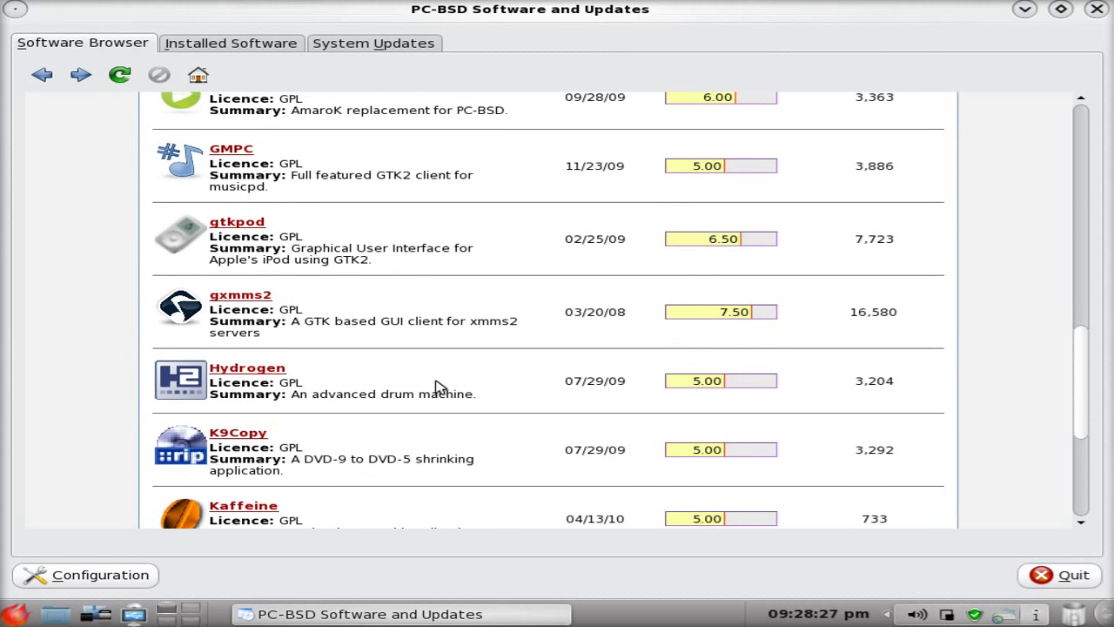
scroll(439, 387, down, 2)
scroll(440, 387, down, 2)
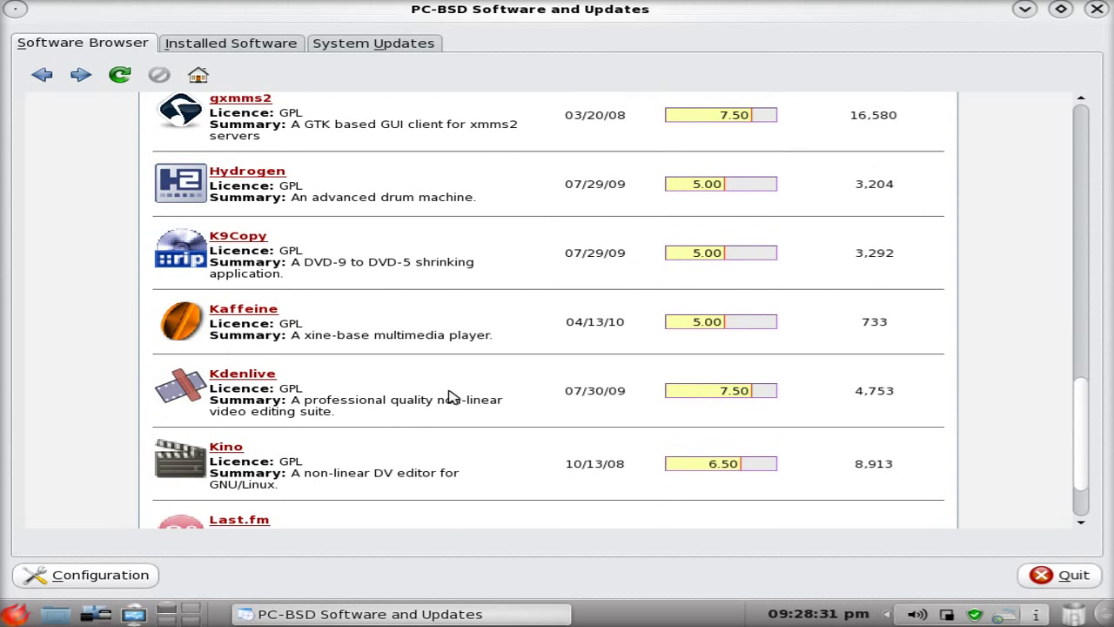
scroll(452, 396, down, 2)
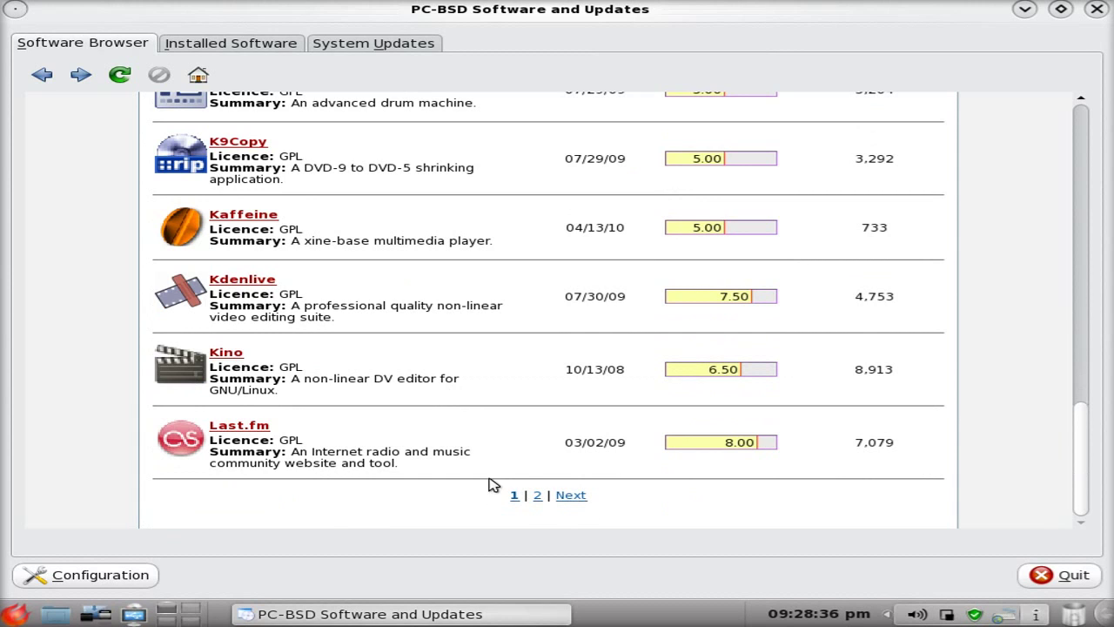
click(41, 76)
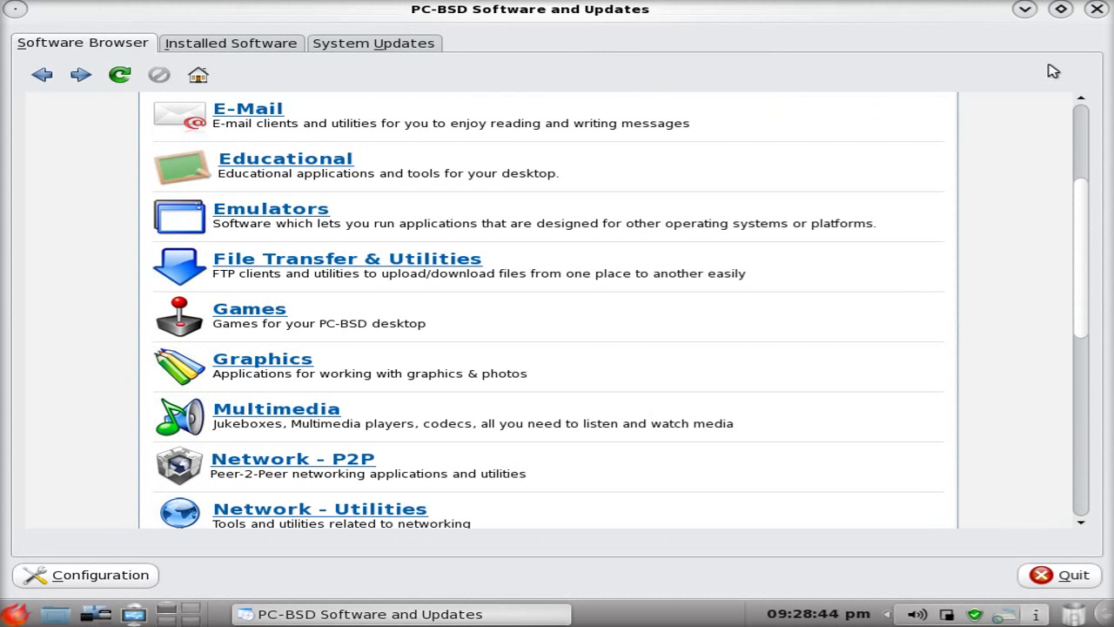
Step: Close Software and Updates and show Kickoff's Multimedia applications, CD Player through Video Player
click(1096, 11)
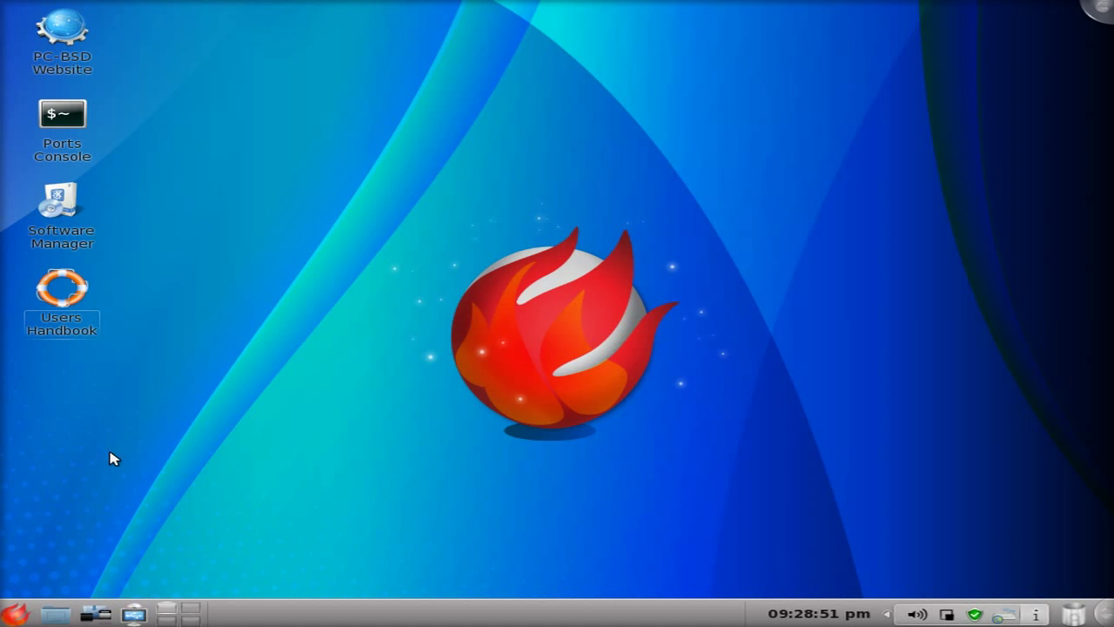
click(20, 616)
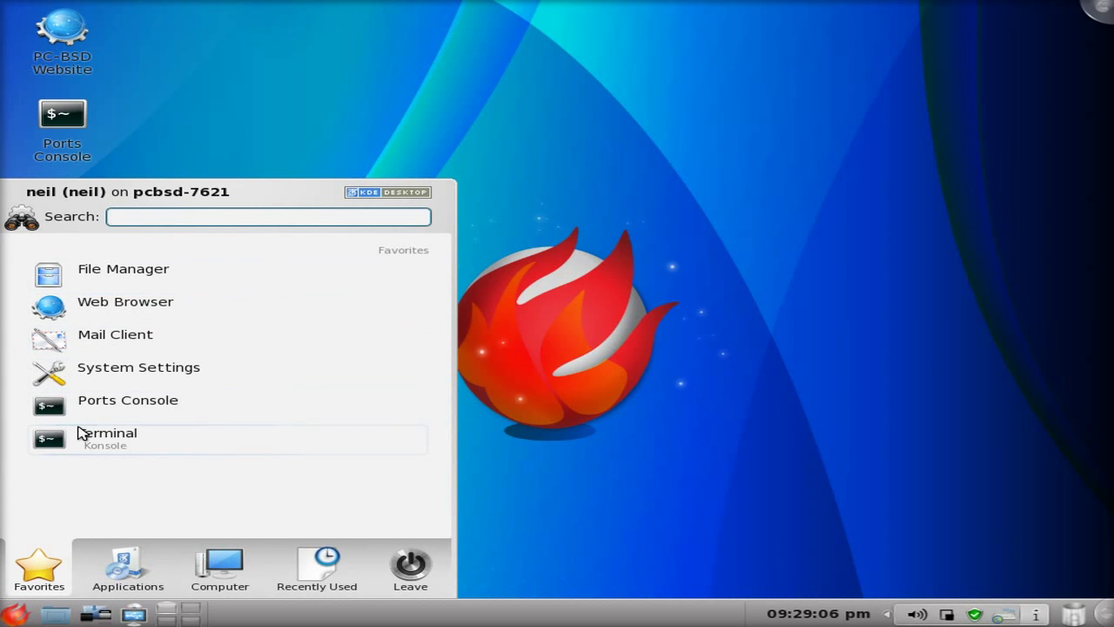
click(131, 587)
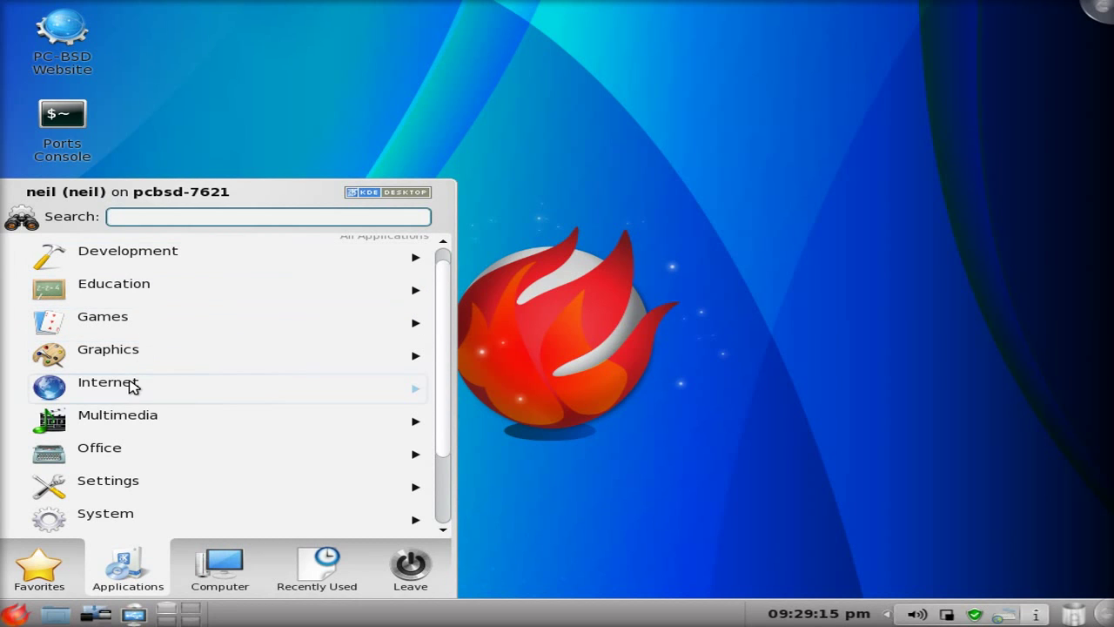
click(130, 426)
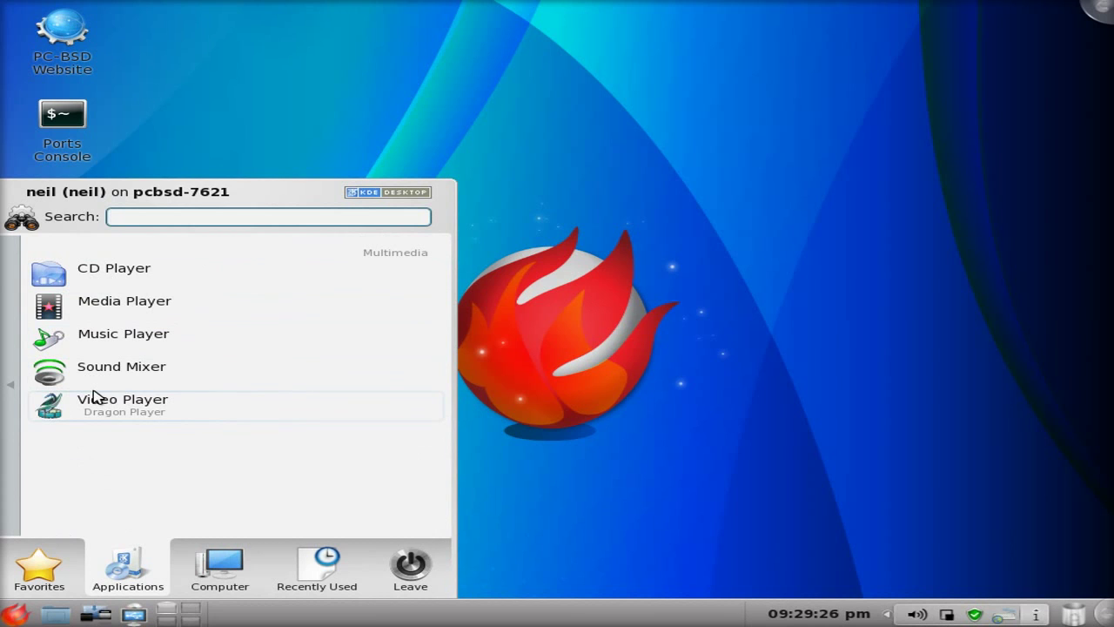
Step: Browse the Office and Internet categories in Kickoff, then dismiss the launcher
click(10, 385)
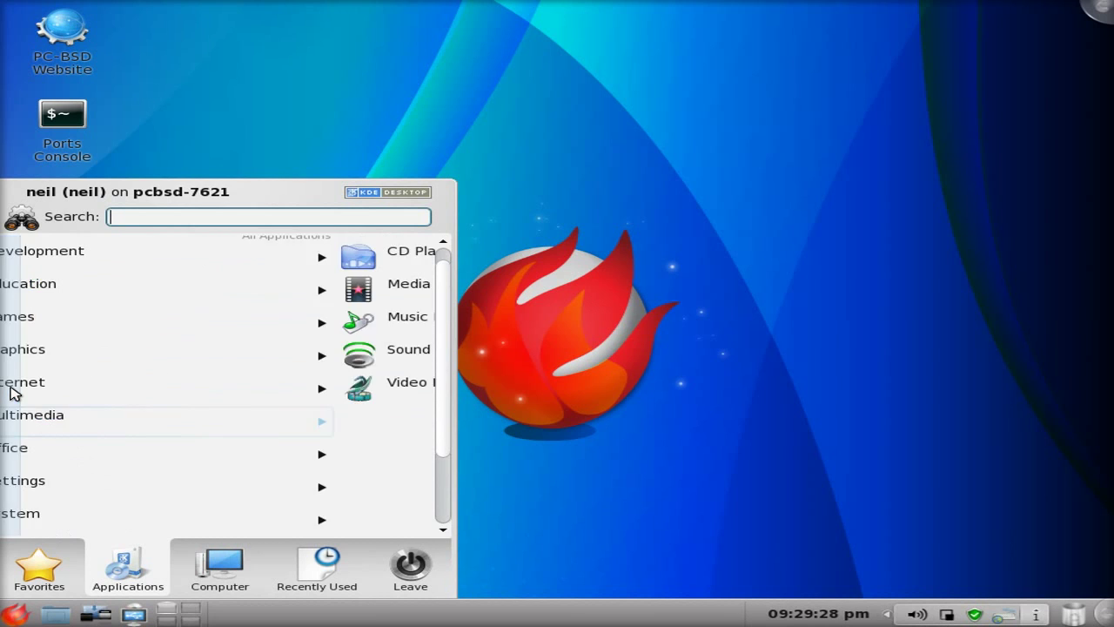
click(105, 451)
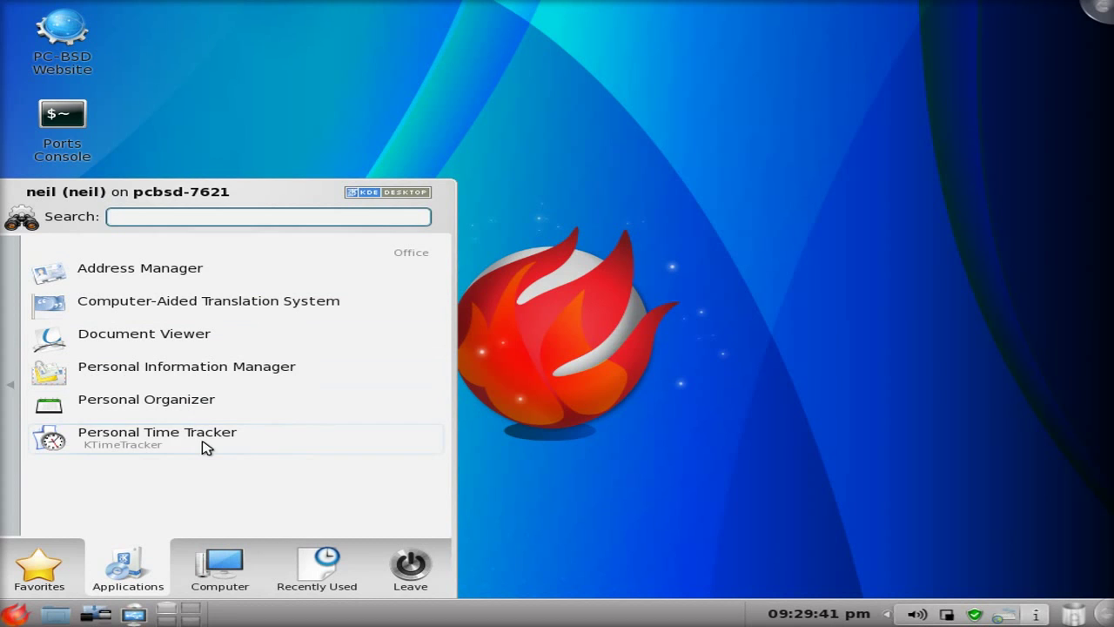
click(17, 376)
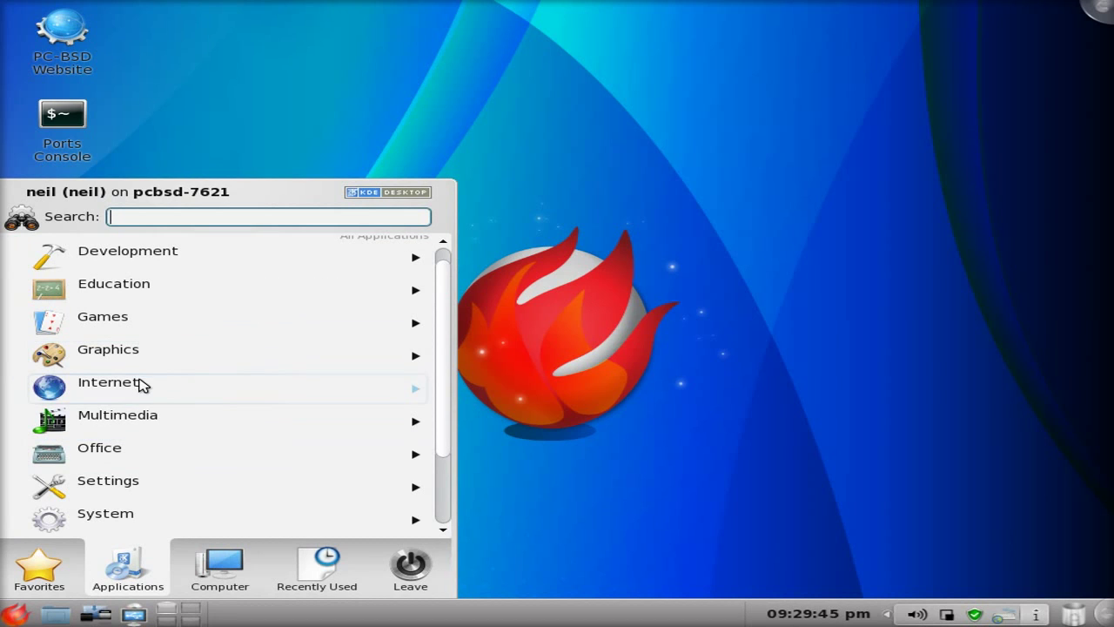
click(159, 394)
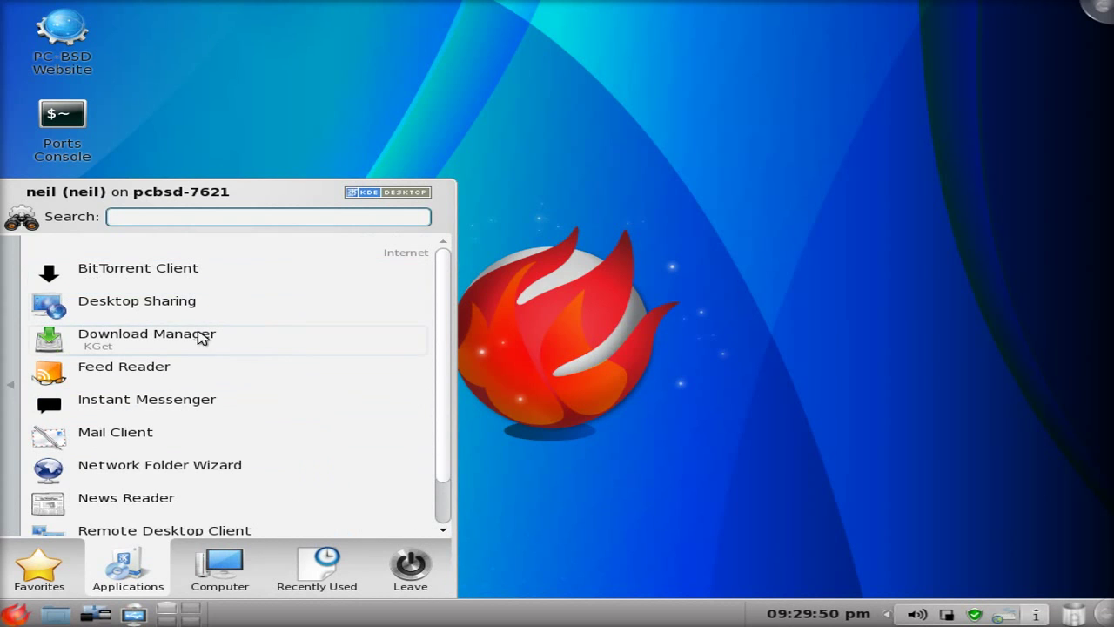
scroll(213, 355, down, 1)
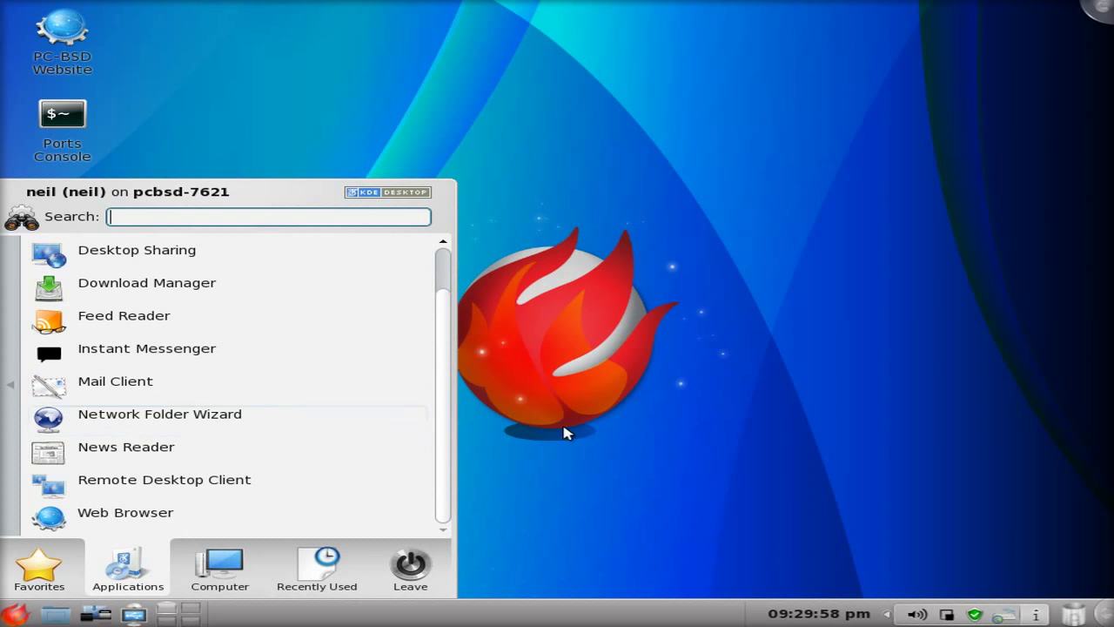
click(659, 378)
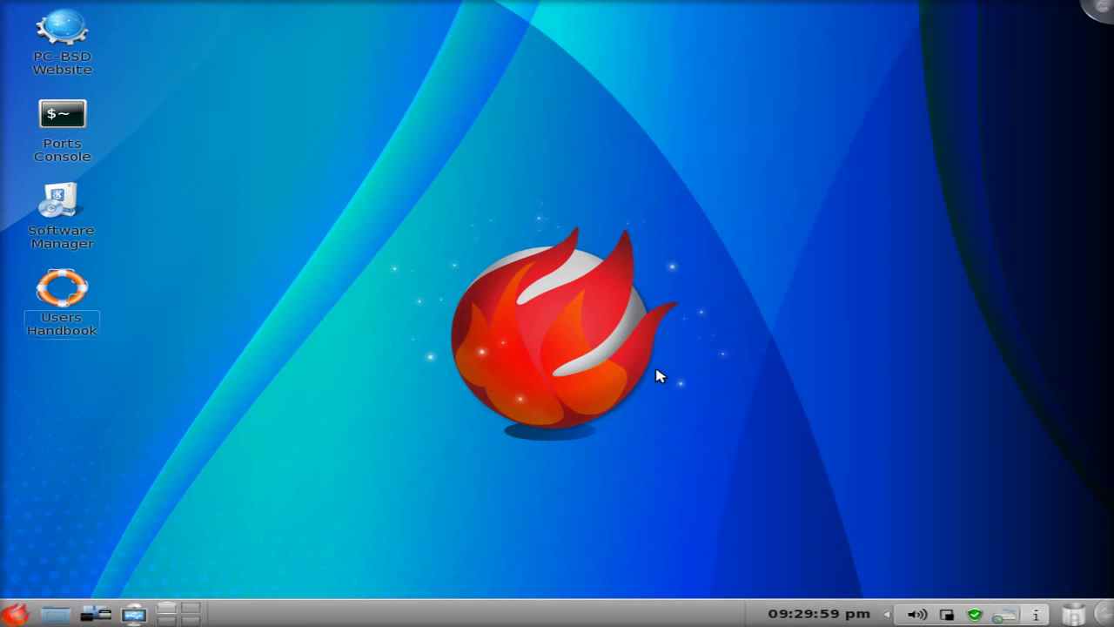
right_click(540, 265)
key(Escape)
right_click(540, 270)
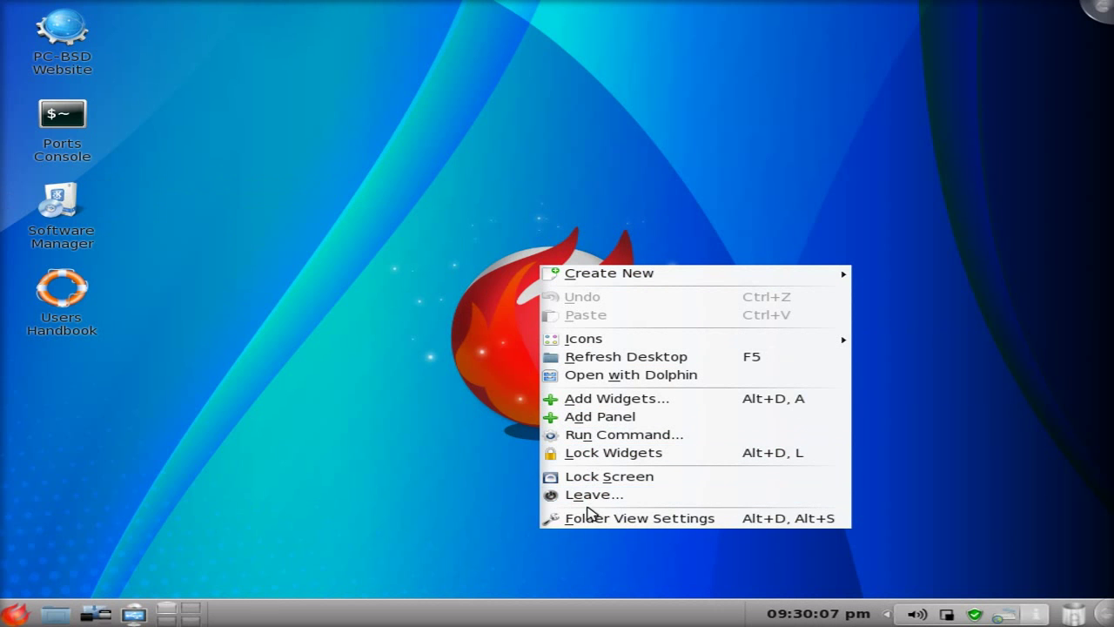
click(606, 200)
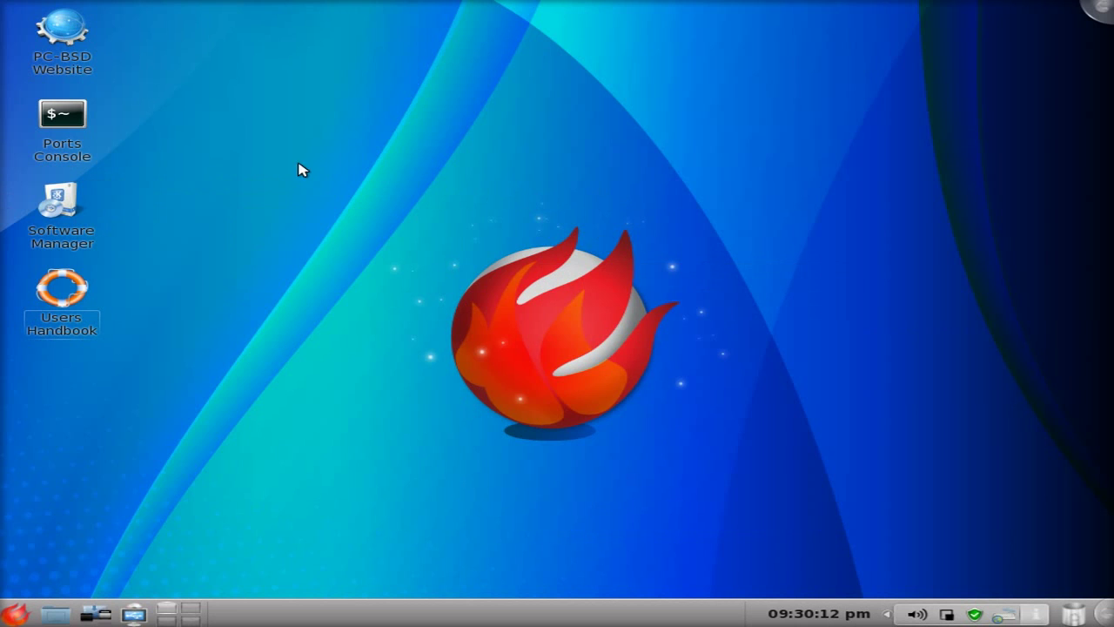
Step: Open pcbsd.org from the desktop icon and read through the news, ending on the PC-BSD 8.0 Released headline
click(51, 42)
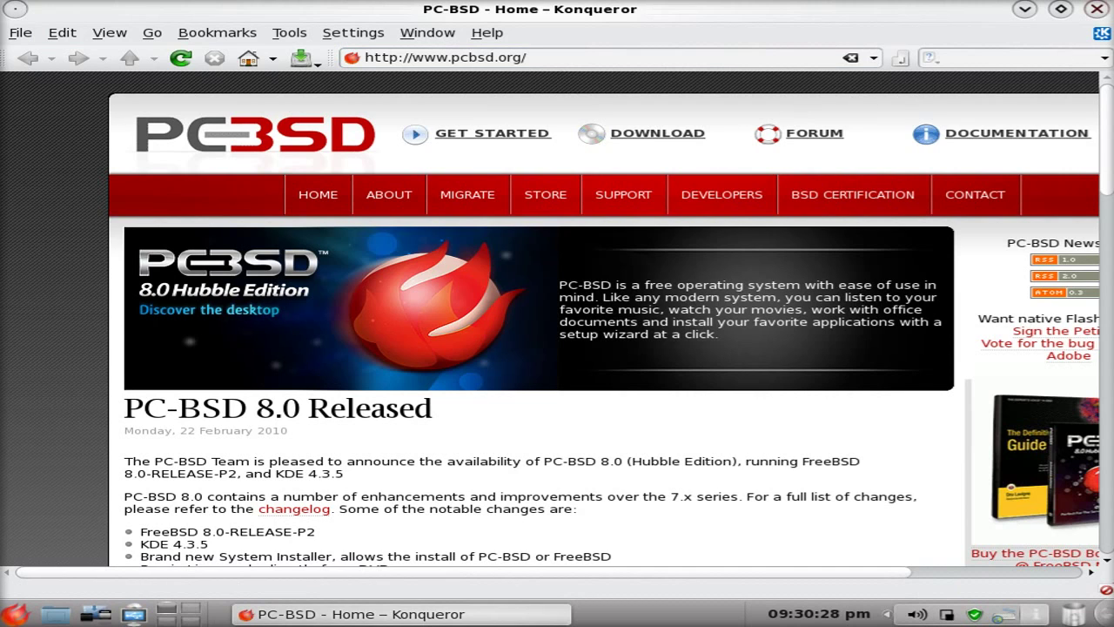
scroll(932, 250, down, 1)
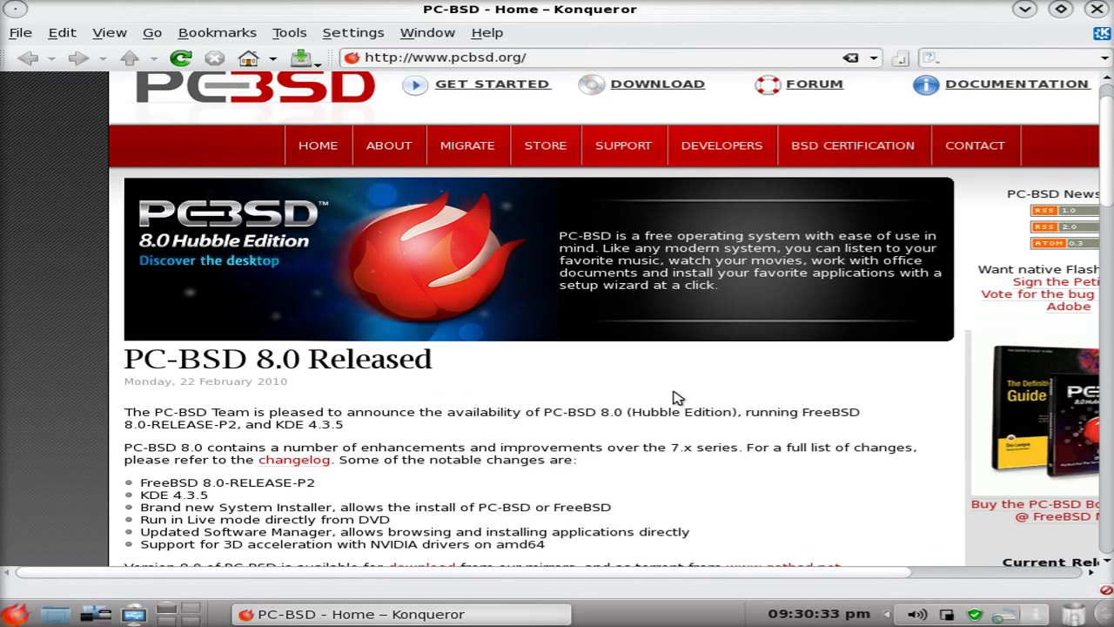
scroll(677, 394, down, 3)
scroll(683, 397, down, 4)
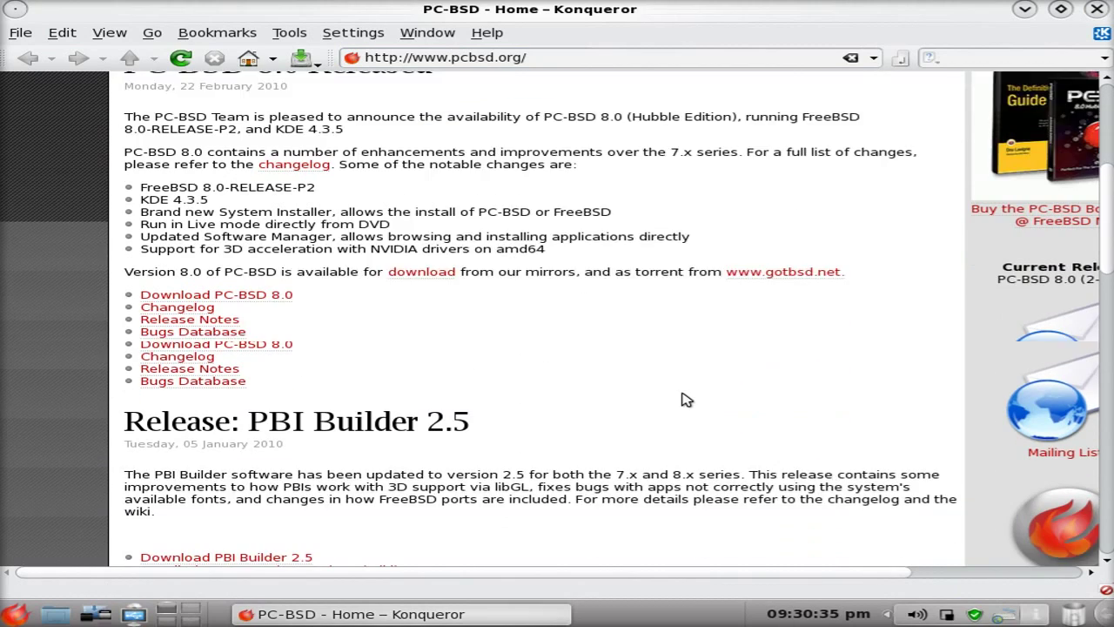
scroll(685, 394, up, 8)
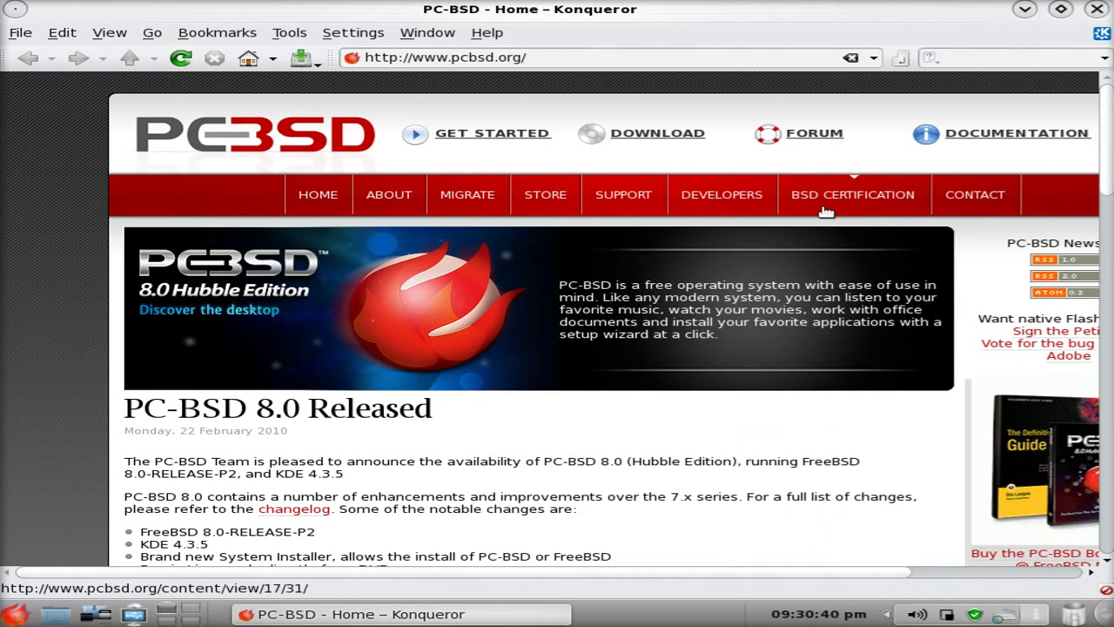
Step: Close the Konqueror window showing the PC-BSD website
click(1097, 9)
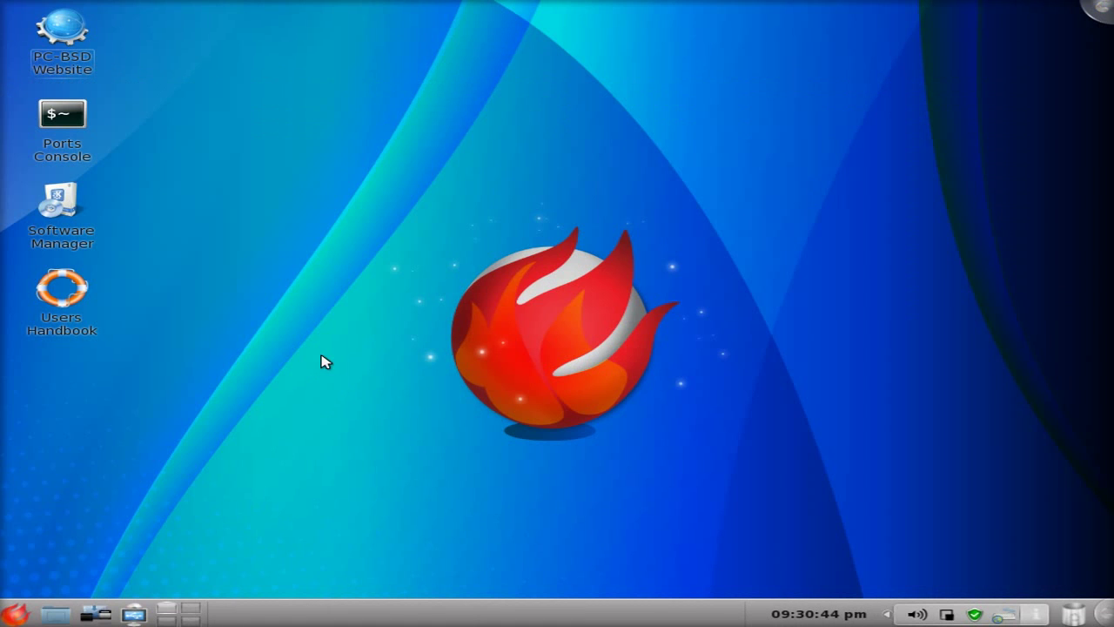